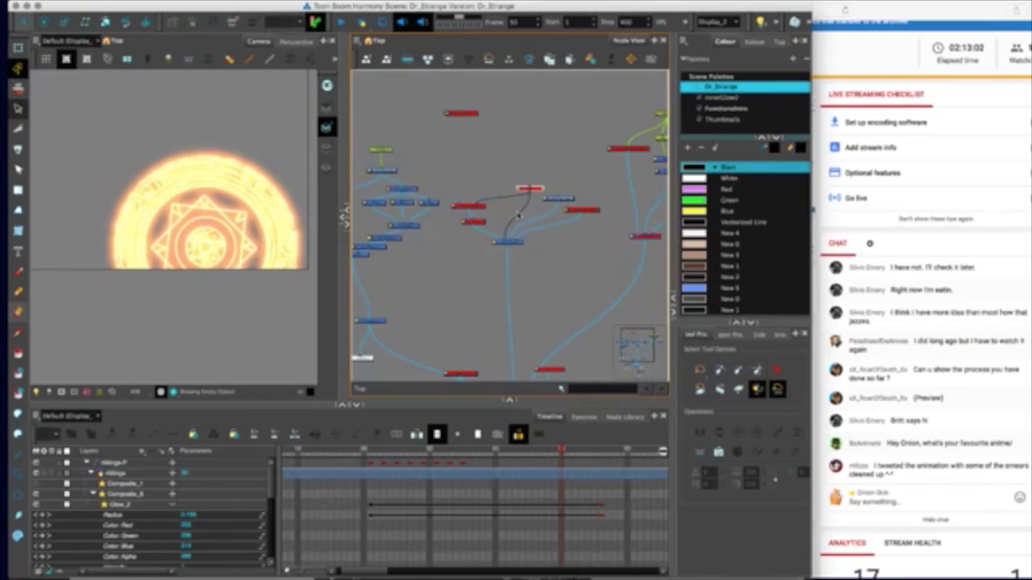
- Add a Composite node and a Display node from the Node Library to the node network
{"action": "scroll", "coordinate": [408, 329], "scroll_direction": "down", "scroll_amount": 8}
{"action": "left_click_drag", "start_coordinate": [500, 229], "coordinate": [520, 243]}
{"action": "left_click", "coordinate": [617, 418]}
{"action": "left_click_drag", "start_coordinate": [493, 461], "coordinate": [497, 219]}
{"action": "scroll", "coordinate": [494, 234], "scroll_direction": "up", "scroll_amount": 4}
{"action": "left_click_drag", "start_coordinate": [607, 461], "coordinate": [480, 230]}
{"action": "scroll", "coordinate": [516, 299], "scroll_direction": "down", "scroll_amount": 5}
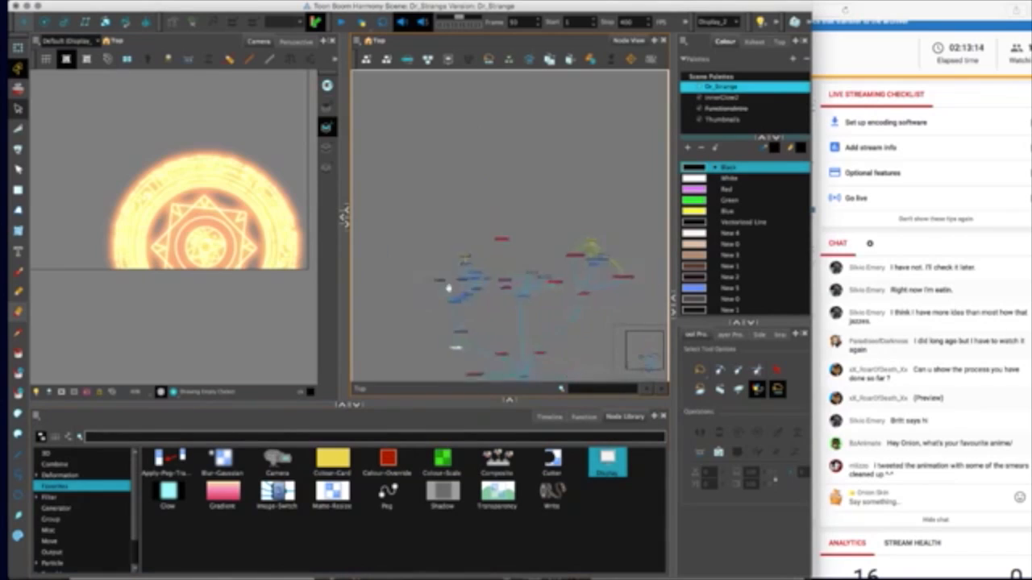
- Place the new nodes in open space and chain the portrait's composite through the new Composite to the new Display node
{"action": "scroll", "coordinate": [524, 320], "scroll_direction": "up", "scroll_amount": 1}
{"action": "left_click_drag", "start_coordinate": [554, 327], "coordinate": [470, 273]}
{"action": "scroll", "coordinate": [401, 253], "scroll_direction": "down", "scroll_amount": 4}
{"action": "key", "text": "2"}
{"action": "key", "text": "2"}
{"action": "key", "text": "2"}
{"action": "left_click_drag", "start_coordinate": [364, 379], "coordinate": [476, 257]}
{"action": "key", "text": "2"}
{"action": "key", "text": "2"}
{"action": "left_click_drag", "start_coordinate": [521, 141], "coordinate": [532, 367]}
- Preview the scene through Display_3 and widen the Camera view to show the whole portrait
{"action": "left_click", "coordinate": [711, 22]}
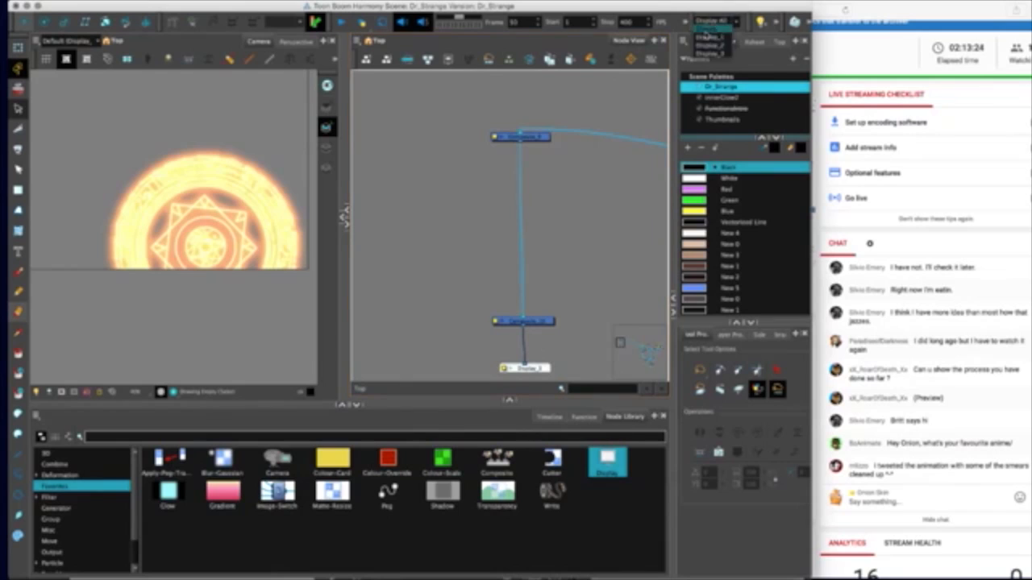
{"action": "left_click", "coordinate": [710, 54]}
{"action": "left_click_drag", "start_coordinate": [431, 262], "coordinate": [432, 254]}
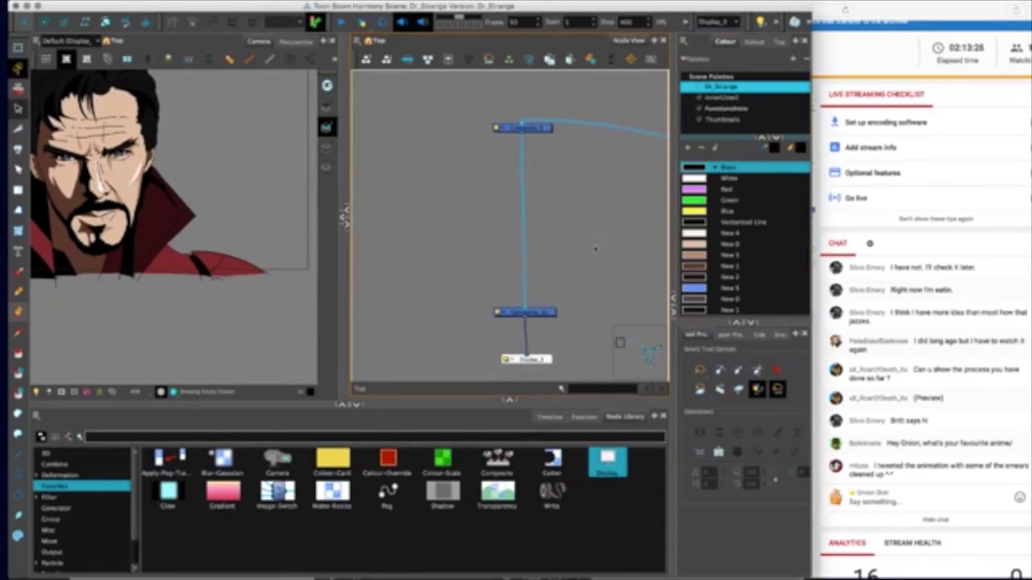
{"action": "key", "text": "1"}
{"action": "left_click_drag", "start_coordinate": [543, 335], "coordinate": [522, 342]}
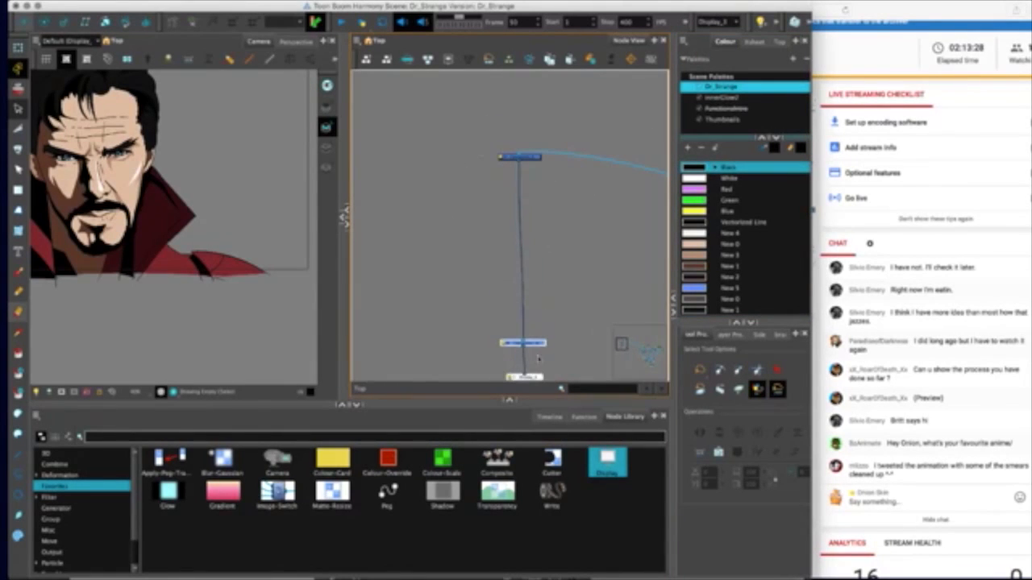
{"action": "left_click_drag", "start_coordinate": [345, 216], "coordinate": [461, 216]}
{"action": "left_click_drag", "start_coordinate": [149, 244], "coordinate": [238, 314]}
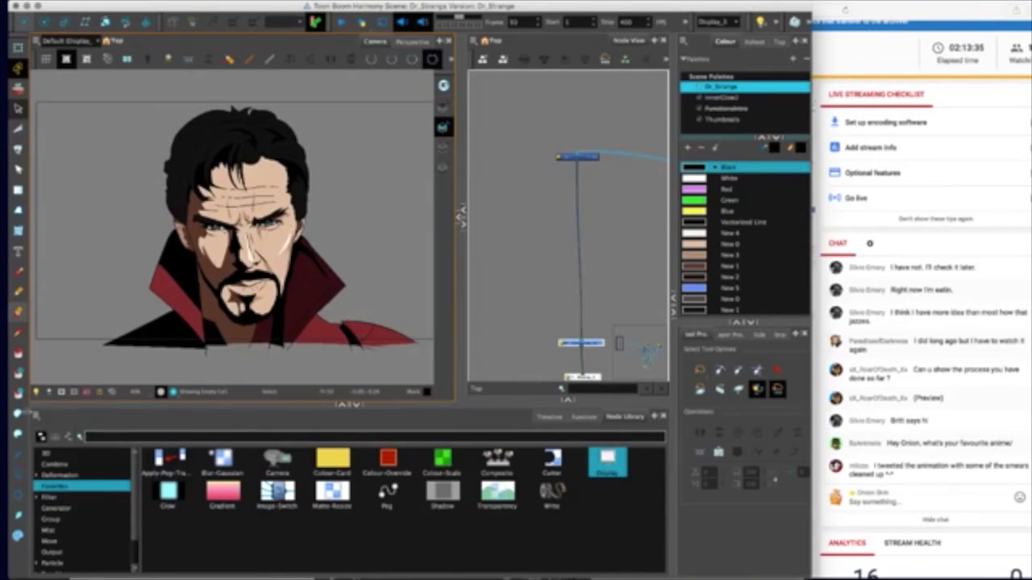
- Add a vector drawing layer named Glass and connect its node to the new Composite, in front of the portrait
{"action": "left_click", "coordinate": [18, 455]}
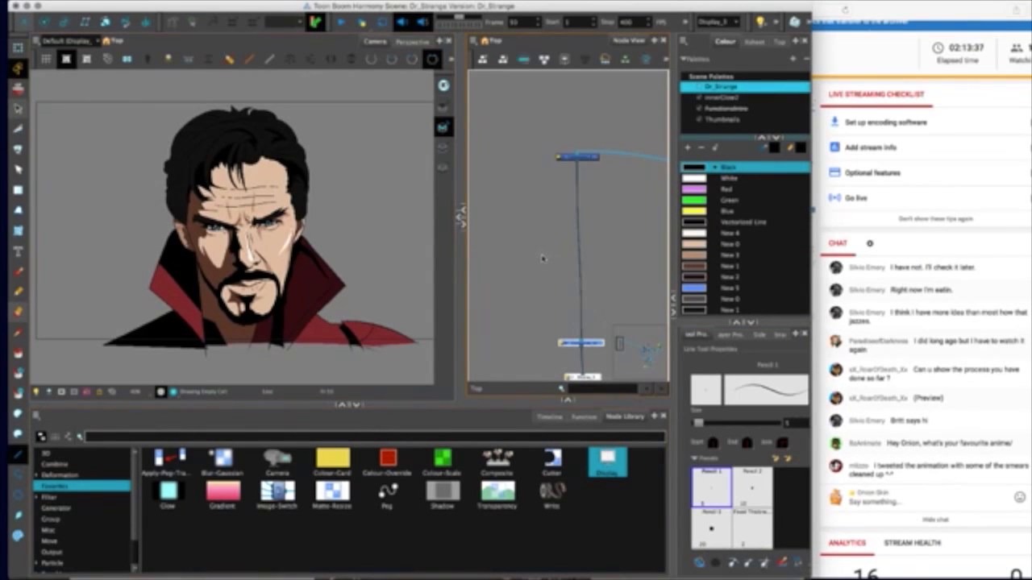
{"action": "key", "text": "super+r"}
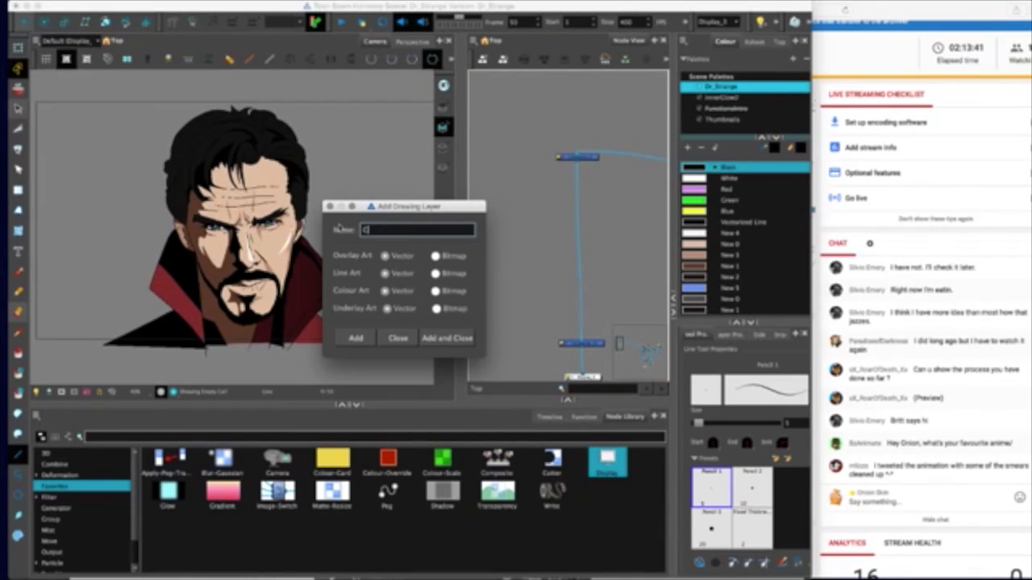
{"action": "left_click", "coordinate": [446, 338]}
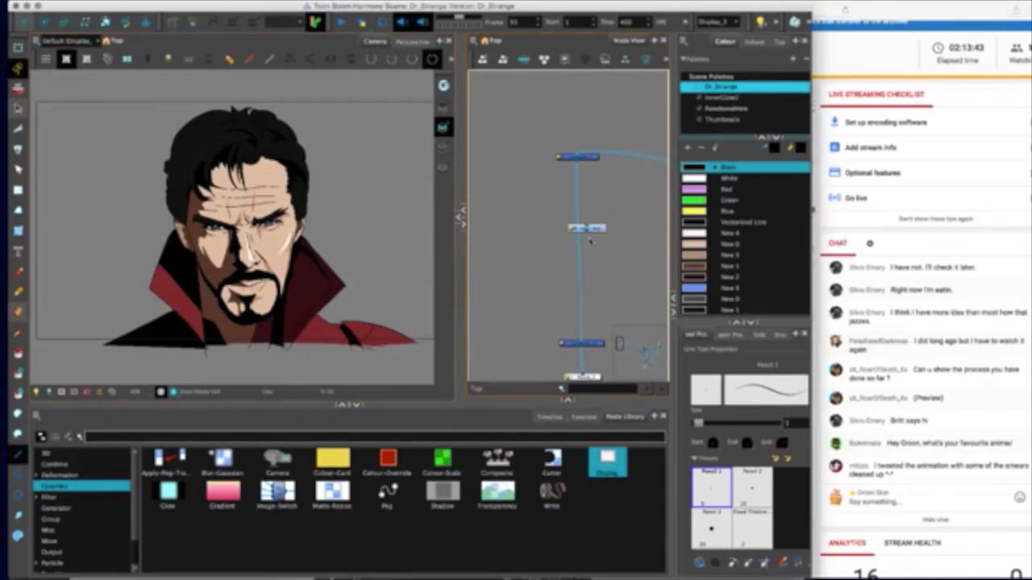
{"action": "left_click_drag", "start_coordinate": [531, 245], "coordinate": [573, 335]}
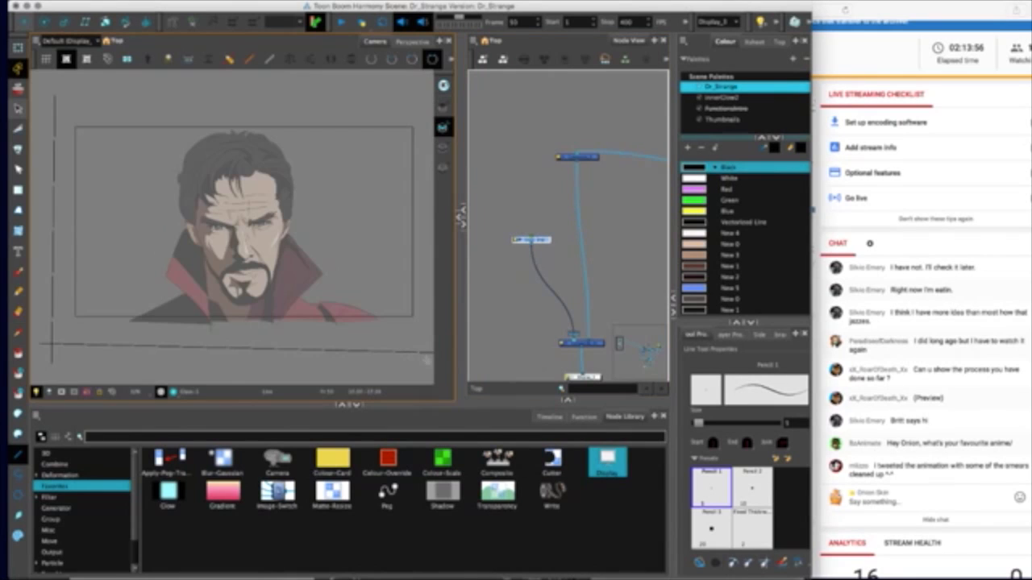
- Draw straight border lines around the camera frame and many lines crossing the portrait at varied angles to outline glass shards
{"action": "left_click_drag", "start_coordinate": [429, 109], "coordinate": [44, 108]}
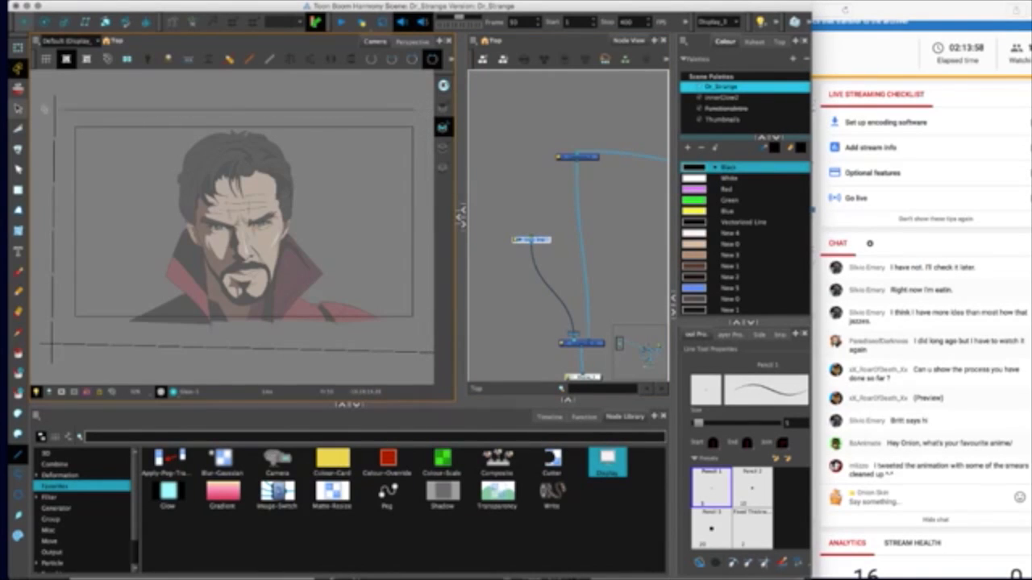
{"action": "key", "text": "1"}
{"action": "left_click_drag", "start_coordinate": [144, 114], "coordinate": [337, 362]}
{"action": "left_click_drag", "start_coordinate": [401, 238], "coordinate": [57, 263]}
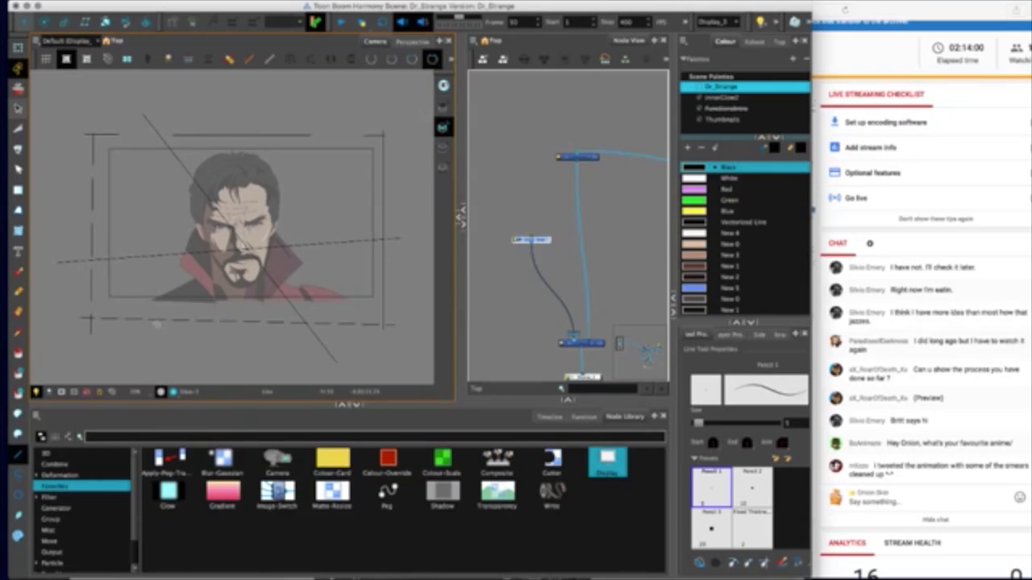
{"action": "left_click_drag", "start_coordinate": [365, 316], "coordinate": [394, 361]}
{"action": "left_click_drag", "start_coordinate": [406, 285], "coordinate": [97, 261]}
{"action": "left_click_drag", "start_coordinate": [73, 187], "coordinate": [259, 337]}
{"action": "left_click_drag", "start_coordinate": [199, 105], "coordinate": [282, 345]}
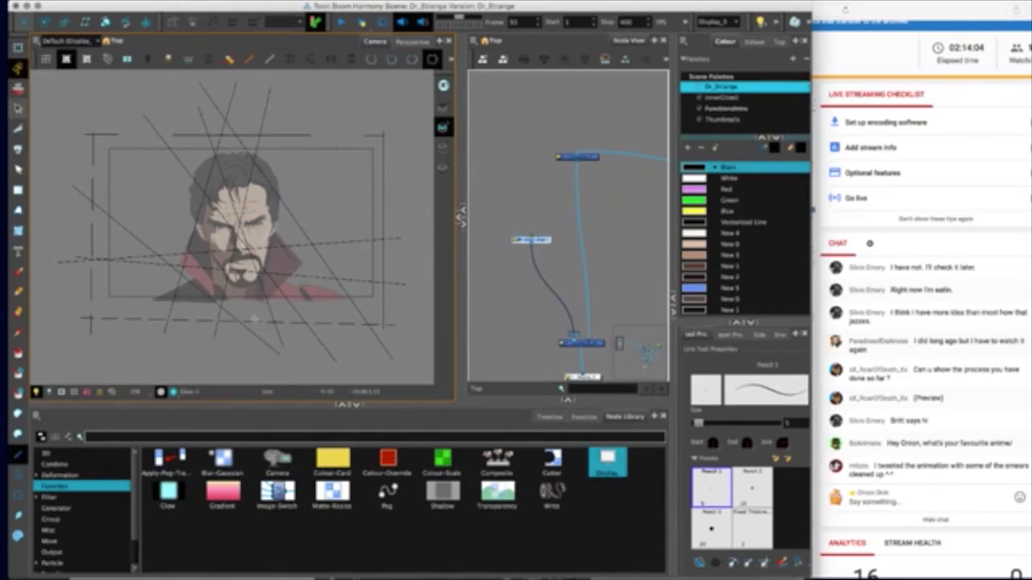
{"action": "mouse_move", "coordinate": [408, 204]}
{"action": "left_mouse_down"}
{"action": "mouse_move", "coordinate": [94, 247]}
{"action": "mouse_move", "coordinate": [90, 273]}
{"action": "left_mouse_up"}
{"action": "left_click_drag", "start_coordinate": [184, 112], "coordinate": [141, 305]}
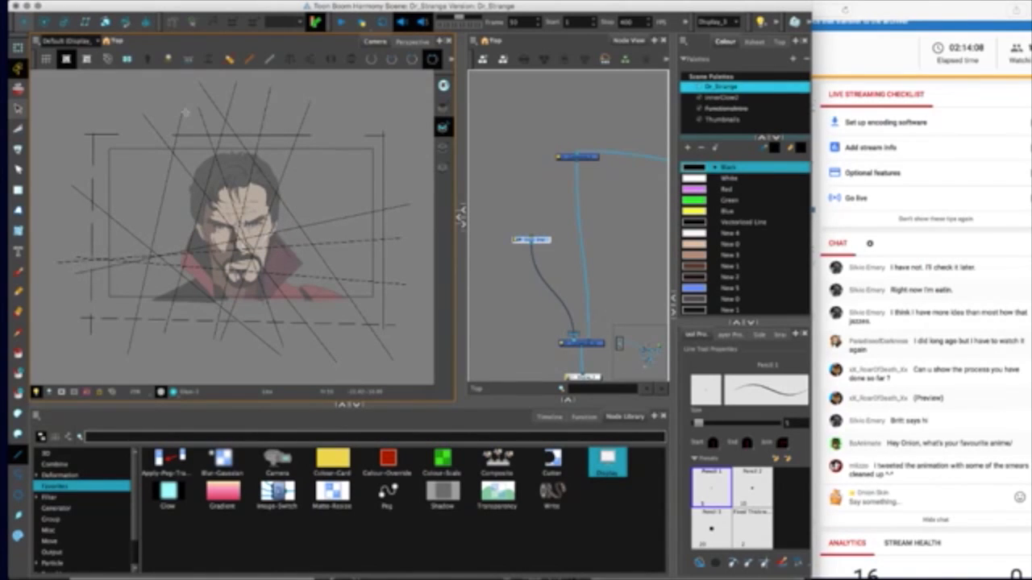
{"action": "left_click_drag", "start_coordinate": [167, 103], "coordinate": [167, 355]}
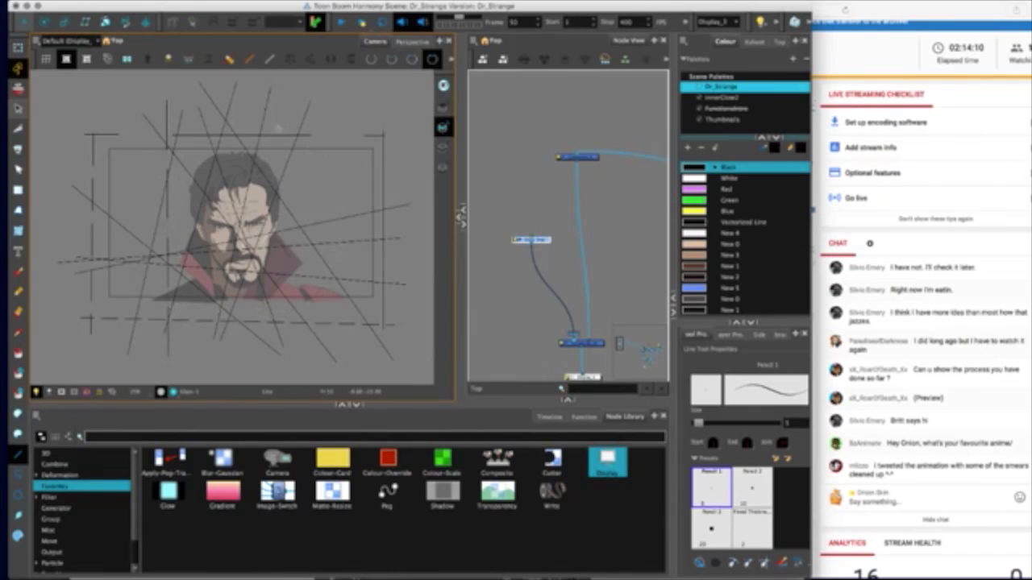
{"action": "left_click_drag", "start_coordinate": [318, 211], "coordinate": [402, 265]}
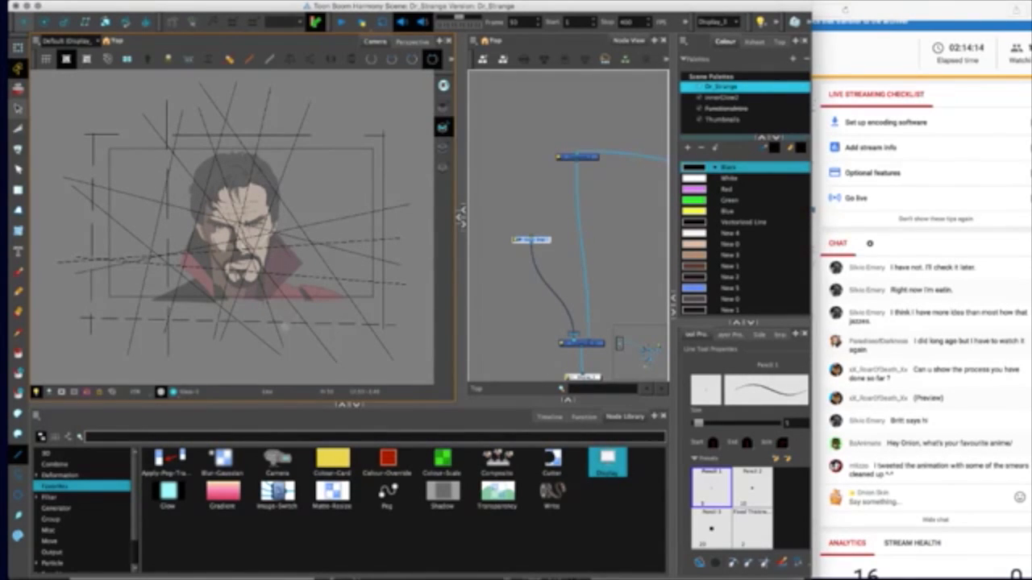
{"action": "left_click_drag", "start_coordinate": [240, 330], "coordinate": [214, 96]}
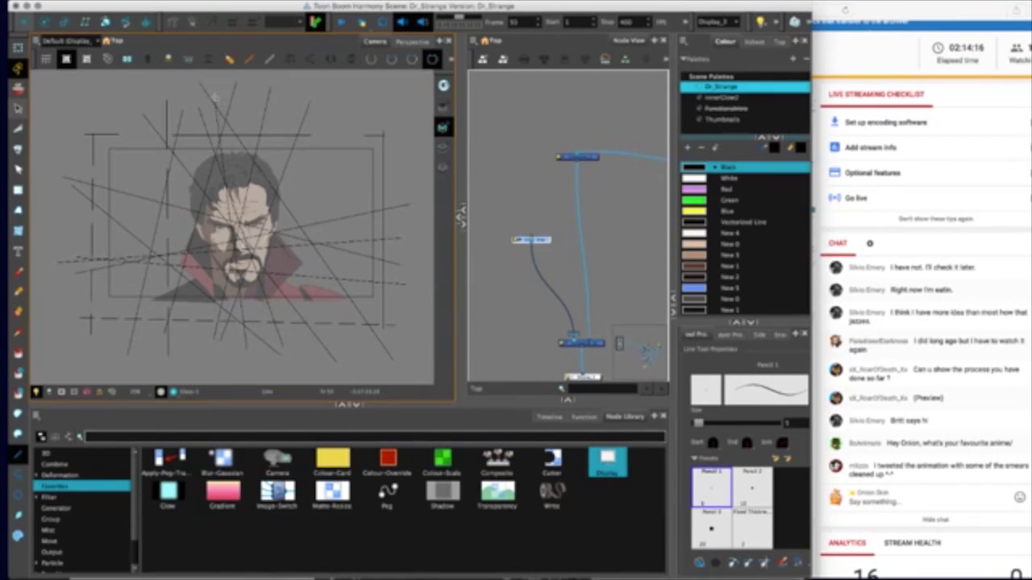
{"action": "left_click_drag", "start_coordinate": [317, 154], "coordinate": [89, 337]}
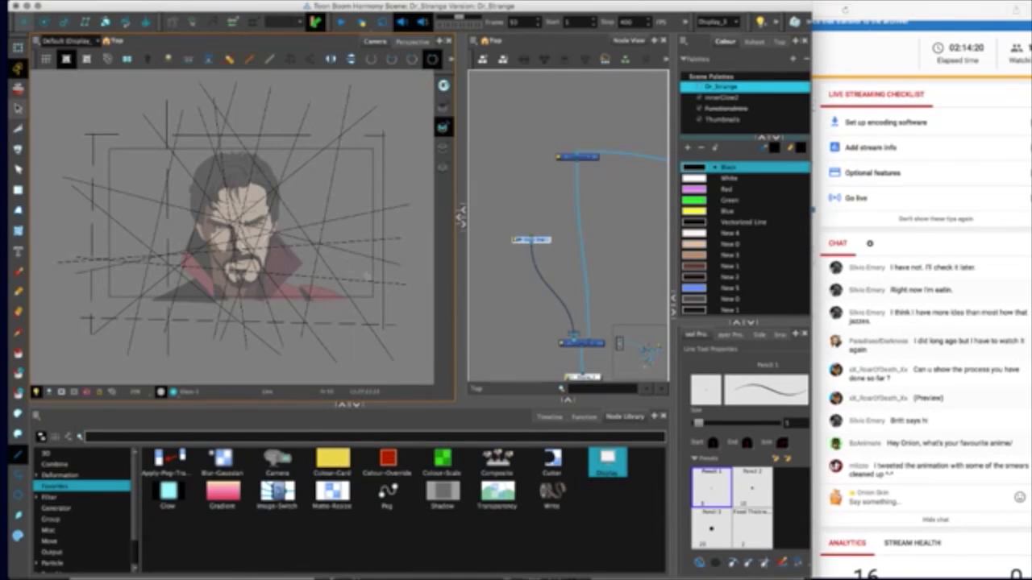
- Duplicate the Glass drawing layer
{"action": "key", "text": "2"}
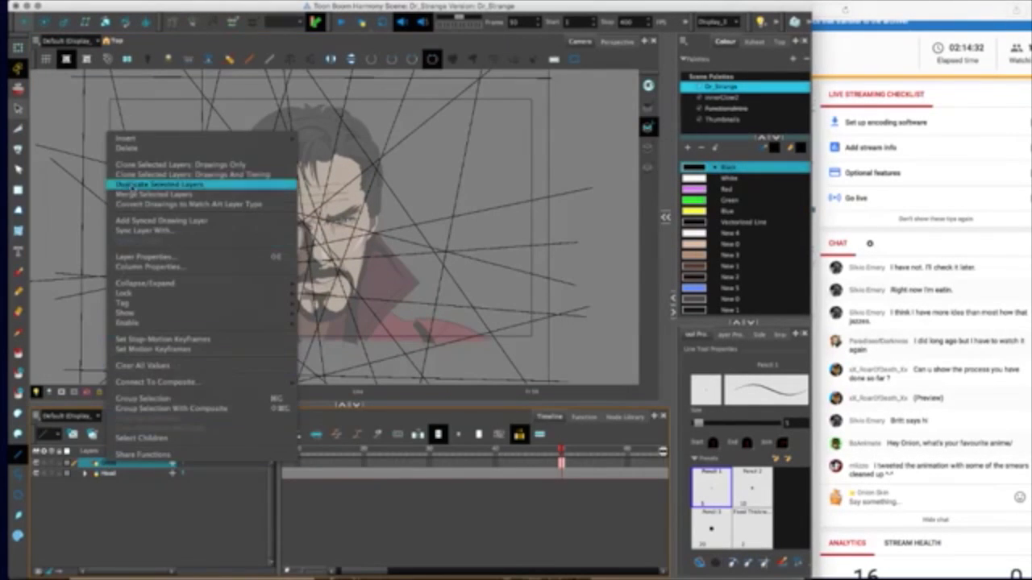
{"action": "left_click", "coordinate": [133, 190]}
{"action": "key", "text": "Escape"}
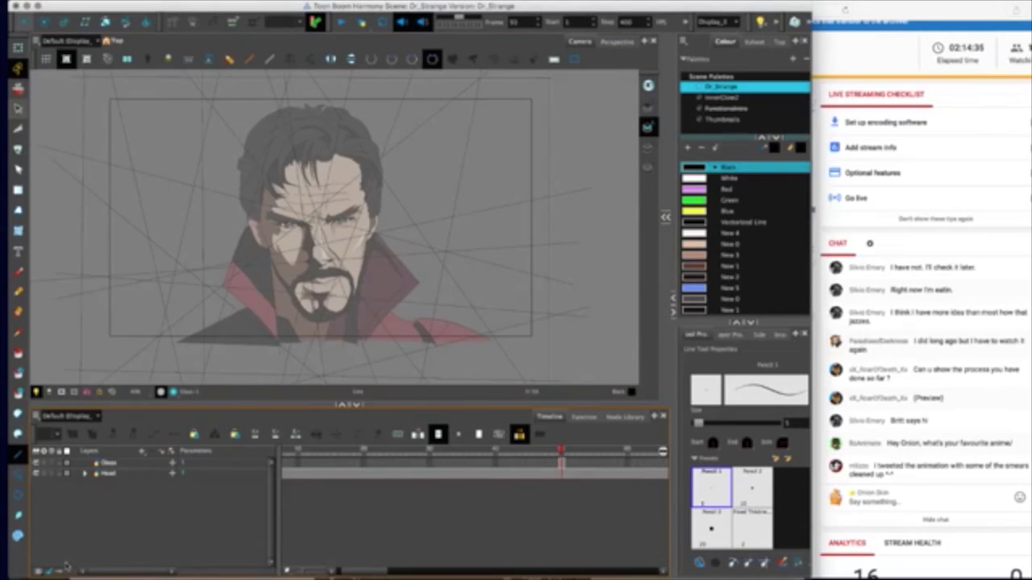
{"action": "left_click_drag", "start_coordinate": [509, 261], "coordinate": [409, 270]}
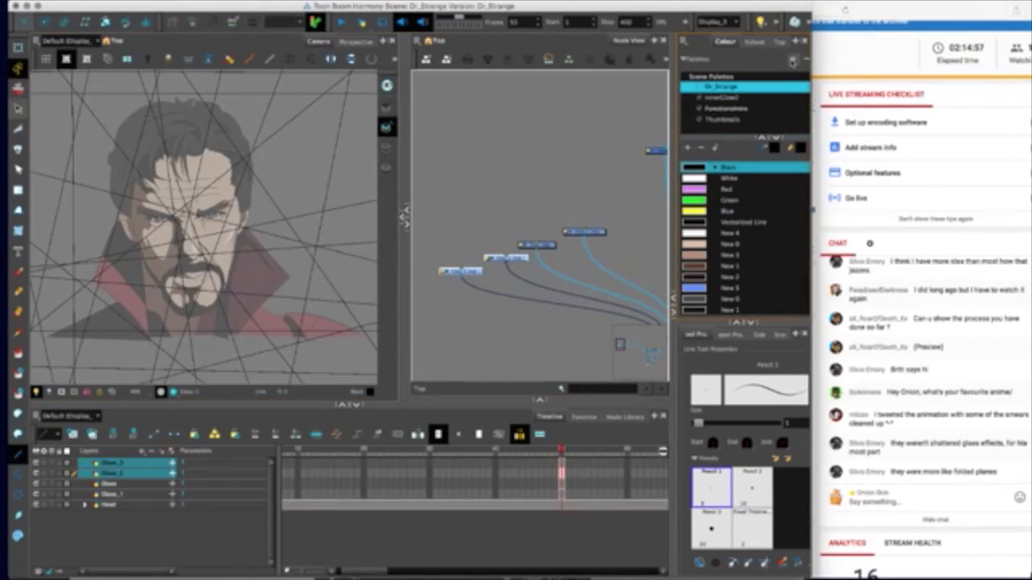
- Create a scene palette named GlassMasks
{"action": "left_click", "coordinate": [794, 61]}
{"action": "type", "text": "GlassMasks"}
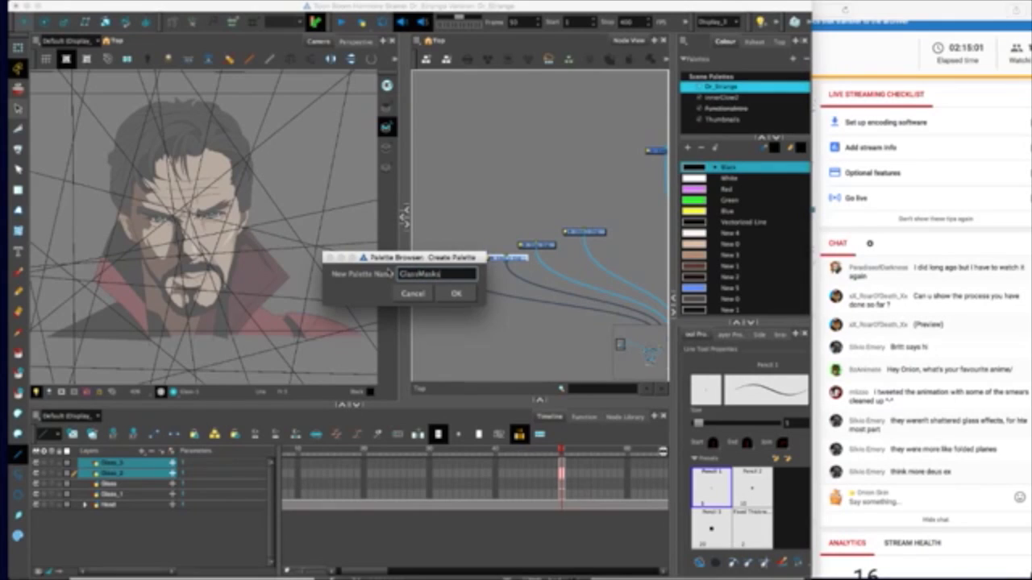
{"action": "left_click", "coordinate": [456, 294]}
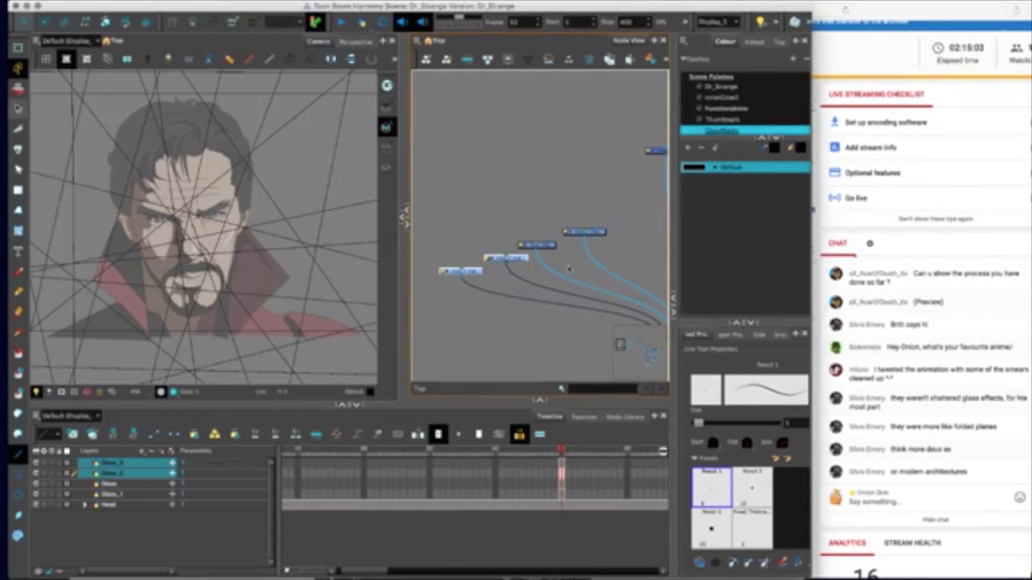
- Add seven new colour swatches to the GlassMasks palette
{"action": "left_click", "coordinate": [688, 149]}
{"action": "left_click", "coordinate": [688, 148]}
{"action": "left_click", "coordinate": [688, 148]}
{"action": "left_click", "coordinate": [688, 148]}
{"action": "left_click", "coordinate": [688, 148]}
{"action": "left_click", "coordinate": [687, 149]}
{"action": "left_click", "coordinate": [688, 149]}
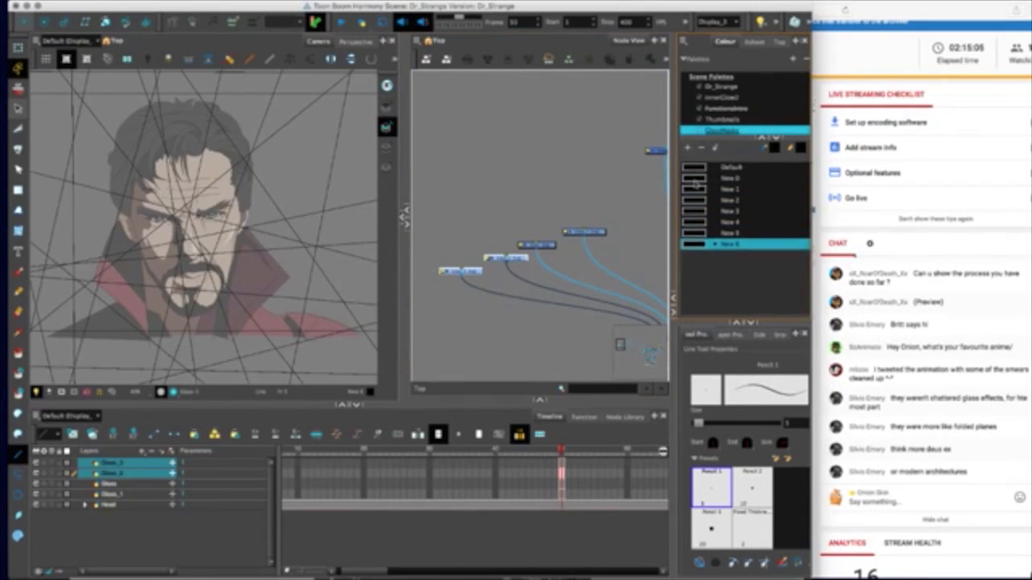
- Set the New 0 swatch to blue, RGB 0, 0, 255
{"action": "left_click", "coordinate": [693, 180]}
{"action": "double_click", "coordinate": [694, 179]}
{"action": "left_click", "coordinate": [369, 211]}
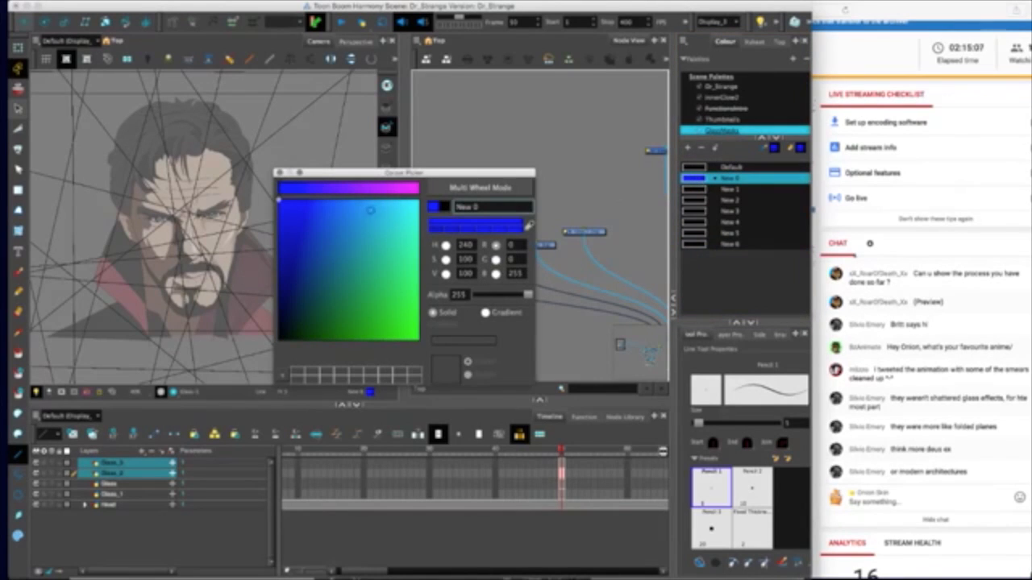
{"action": "left_click", "coordinate": [703, 192]}
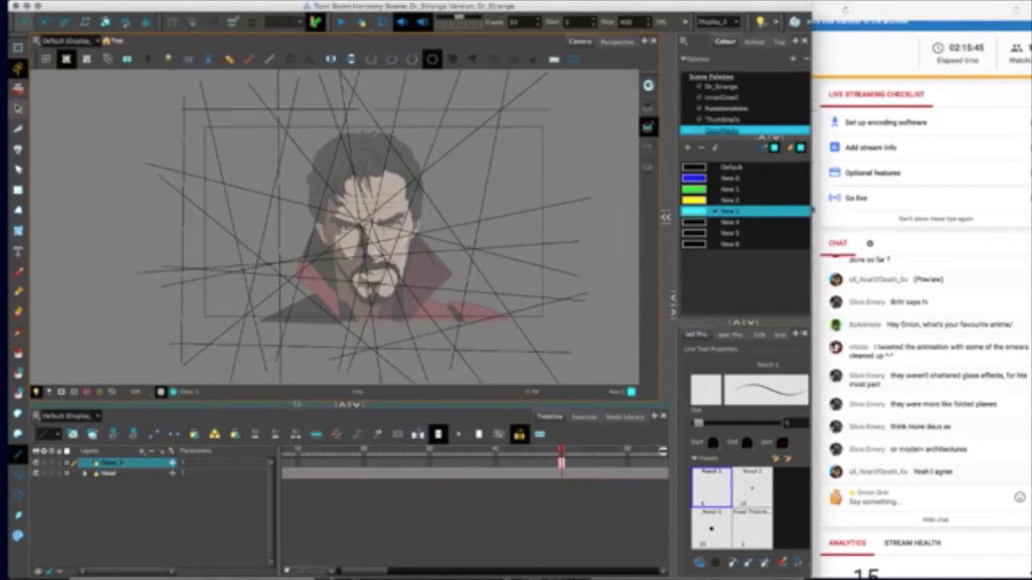
- Paint scattered, mostly non-adjacent shards around and over the portrait with the cyan New 3 swatch
{"action": "left_click_drag", "start_coordinate": [297, 404], "coordinate": [302, 435]}
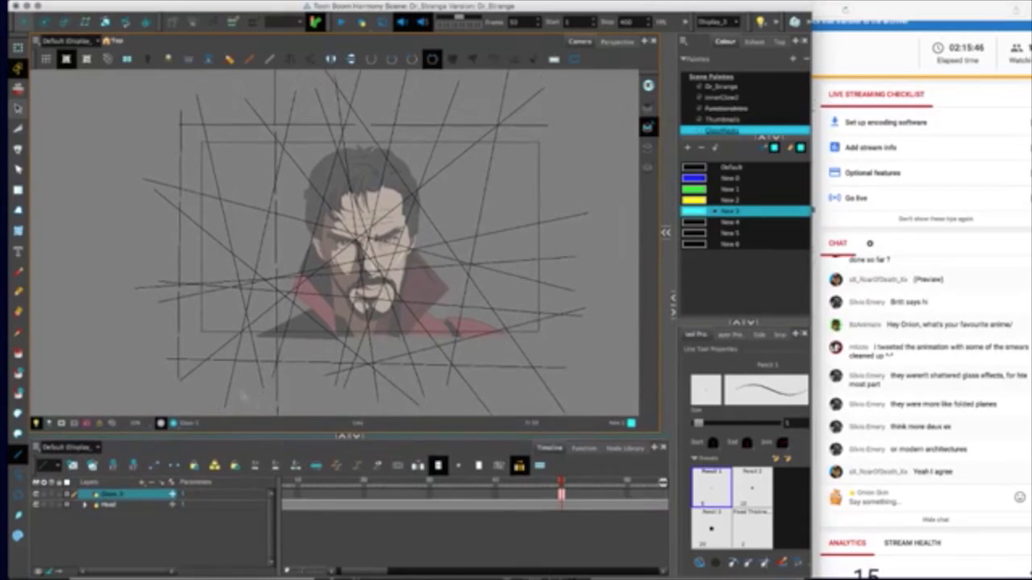
{"action": "key", "text": "2"}
{"action": "left_click_drag", "start_coordinate": [190, 372], "coordinate": [169, 370]}
{"action": "left_click", "coordinate": [18, 353]}
{"action": "left_click", "coordinate": [202, 228]}
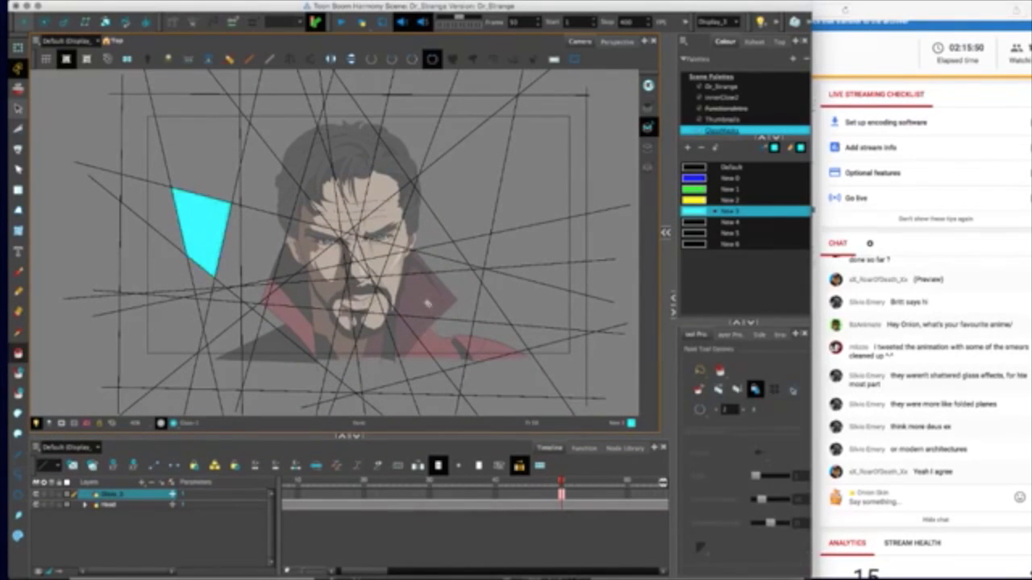
{"action": "left_click", "coordinate": [425, 295]}
{"action": "left_click", "coordinate": [409, 155]}
{"action": "left_click", "coordinate": [517, 186]}
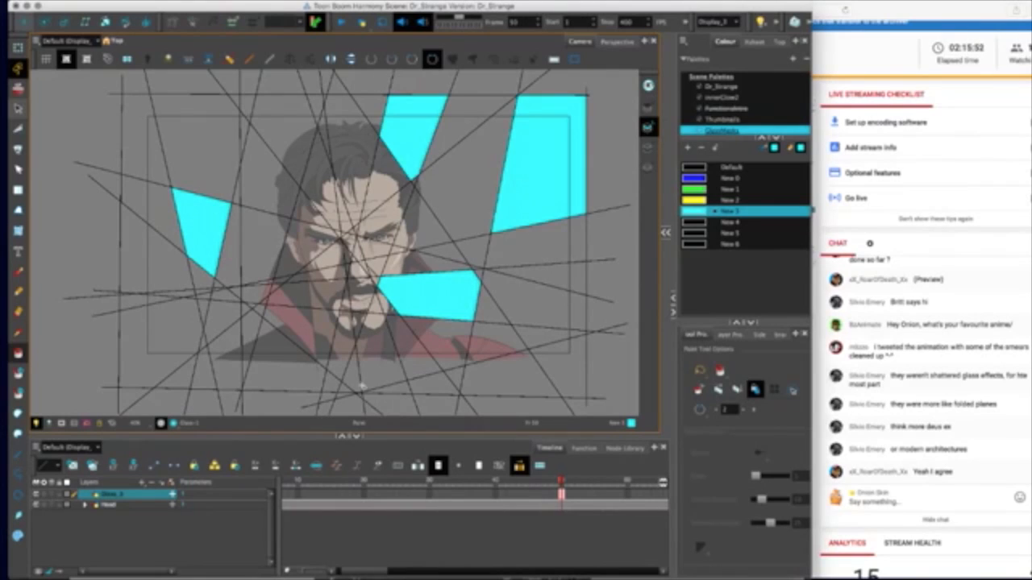
{"action": "left_click", "coordinate": [288, 369]}
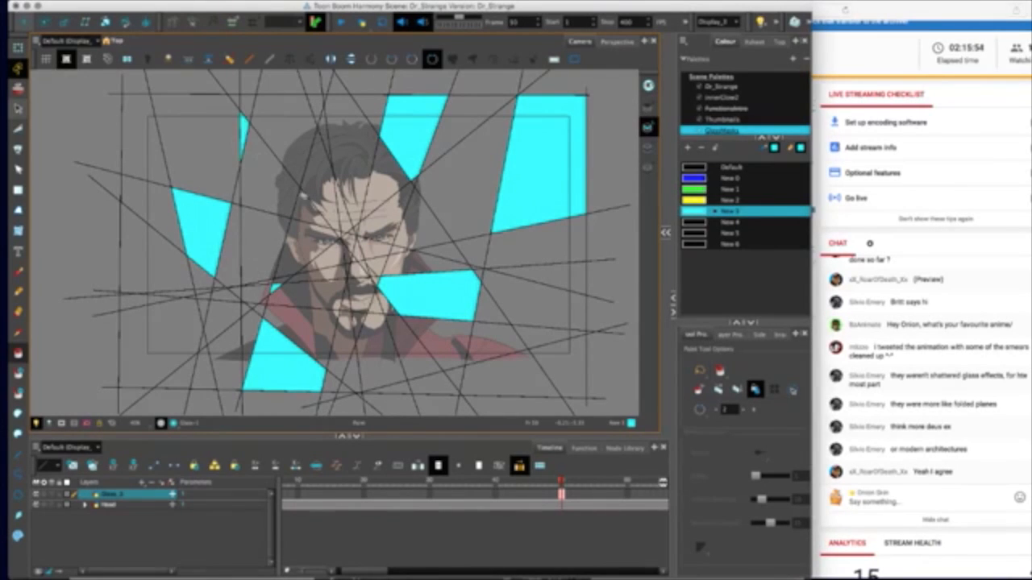
{"action": "left_click", "coordinate": [341, 197]}
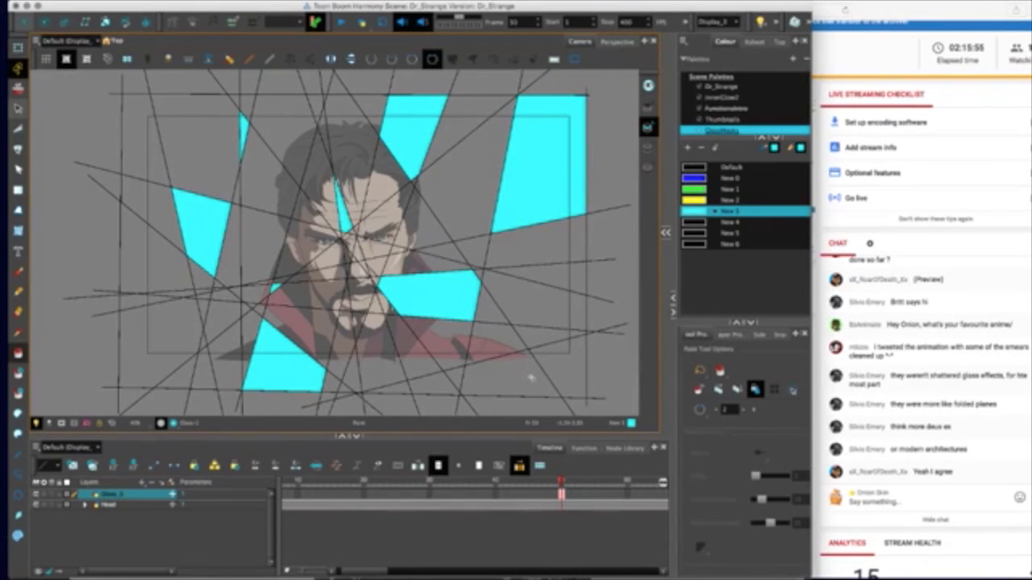
- Paint six unfilled shards across the glass drawing with the yellow New 2 swatch
{"action": "left_click", "coordinate": [695, 199]}
{"action": "left_click", "coordinate": [494, 340]}
{"action": "left_click", "coordinate": [348, 150]}
{"action": "left_click", "coordinate": [463, 181]}
{"action": "left_click", "coordinate": [219, 318]}
{"action": "left_click", "coordinate": [258, 309]}
{"action": "left_click", "coordinate": [196, 141]}
- Paint shards on the face, forehead and beside the portrait with the green New 1 swatch
{"action": "left_click", "coordinate": [695, 189]}
{"action": "left_click", "coordinate": [375, 266]}
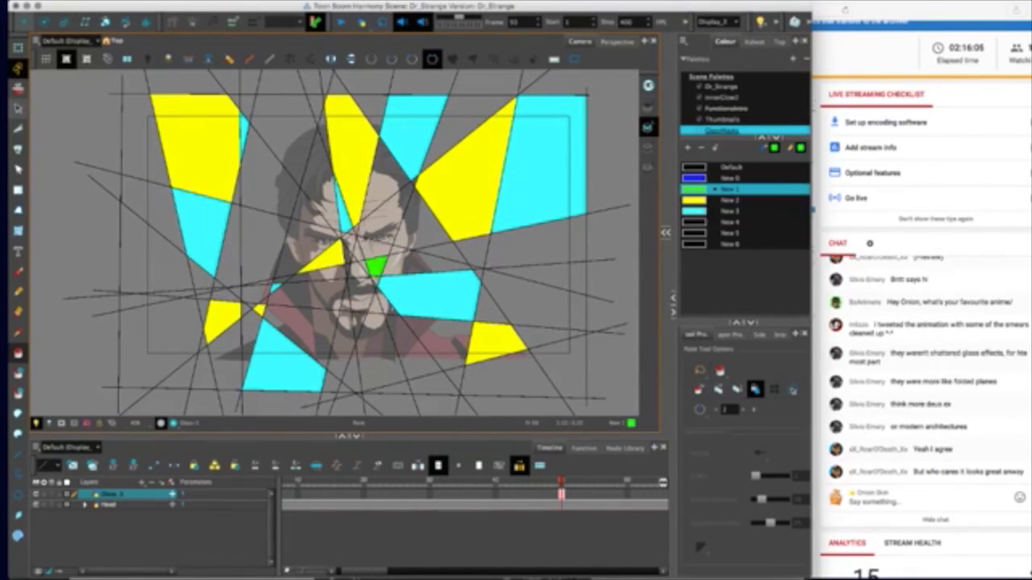
{"action": "left_click", "coordinate": [347, 242]}
{"action": "left_click", "coordinate": [319, 169]}
{"action": "left_click", "coordinate": [153, 213]}
{"action": "left_click", "coordinate": [161, 346]}
{"action": "left_click", "coordinate": [228, 363]}
- Paint six unfilled shards on the face, hair, collar and beside the head with the blue New 0 swatch
{"action": "left_click", "coordinate": [695, 177]}
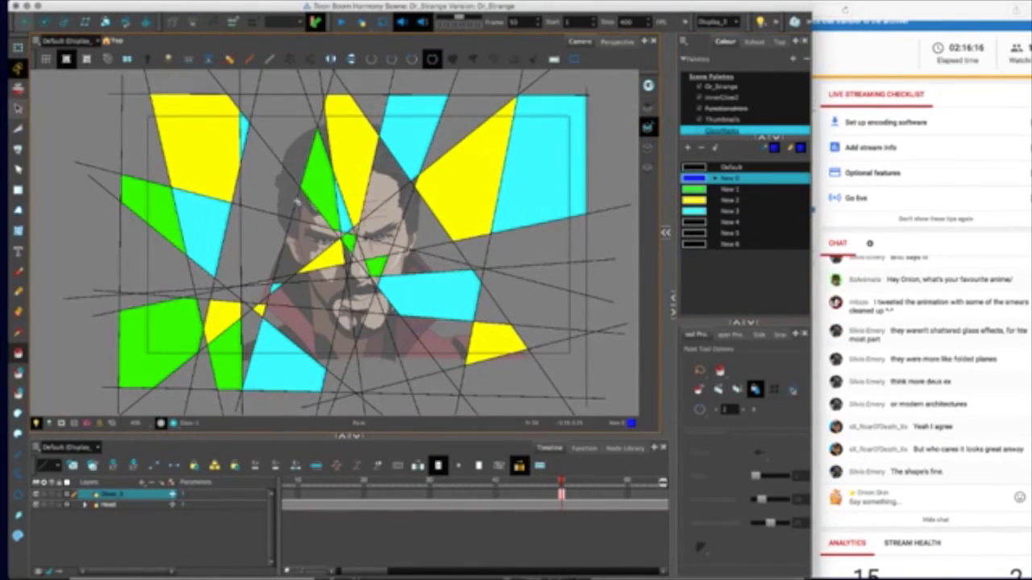
{"action": "left_click", "coordinate": [419, 257]}
{"action": "left_click", "coordinate": [270, 173]}
{"action": "left_click", "coordinate": [361, 294]}
{"action": "left_click", "coordinate": [439, 343]}
{"action": "left_click", "coordinate": [474, 250]}
{"action": "left_click", "coordinate": [367, 111]}
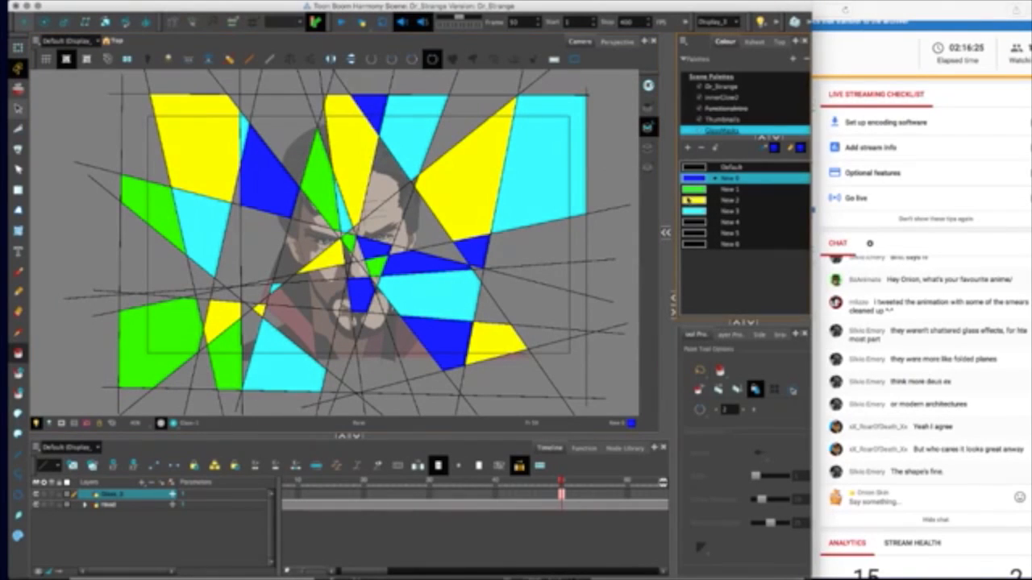
- Paint the shards beside the mouth and below the cyan collar shard with the yellow New 2 swatch
{"action": "left_click", "coordinate": [695, 200]}
{"action": "left_click", "coordinate": [306, 294]}
{"action": "left_click", "coordinate": [411, 347]}
- Paint three more unfilled shards on both sides of the head with the green New 1 swatch, undoing a stray fill
{"action": "left_click", "coordinate": [695, 188]}
{"action": "left_click", "coordinate": [472, 129]}
{"action": "key", "text": "2"}
{"action": "left_click", "coordinate": [249, 131]}
{"action": "key", "text": "super+z"}
{"action": "left_click", "coordinate": [194, 235]}
{"action": "left_click", "coordinate": [569, 292]}
- Paint the wide shard over the shoulder, below the green one, with the blue New 0 swatch, undoing a misplaced fill
{"action": "left_click", "coordinate": [695, 178]}
{"action": "left_click", "coordinate": [549, 255]}
{"action": "key", "text": "super+z"}
{"action": "left_click", "coordinate": [547, 329]}
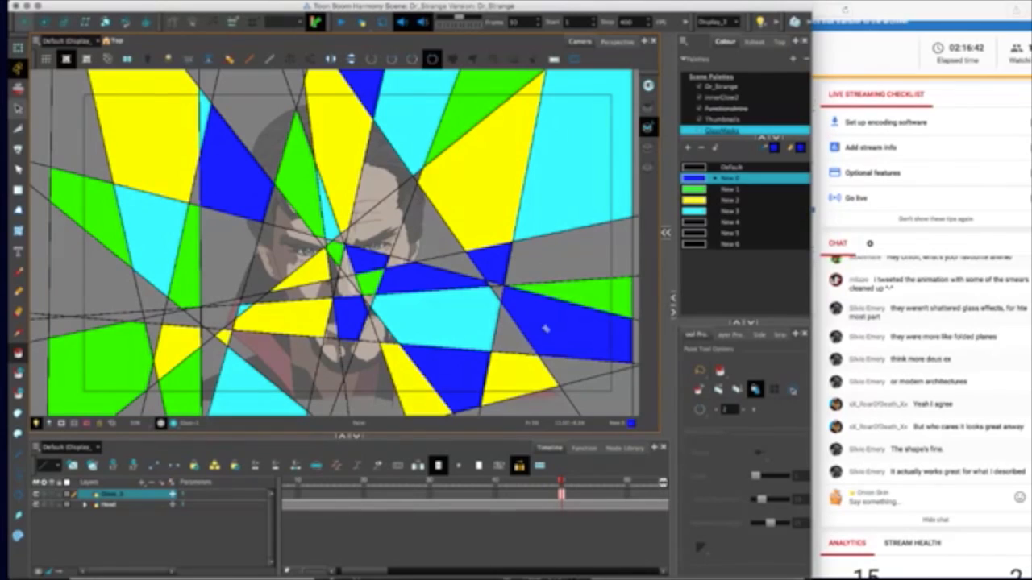
- Paint the tiny shard between the cyan and blue collar shards with yellow New 2, and make green New 1 the active colour
{"action": "left_click", "coordinate": [695, 200]}
{"action": "left_click", "coordinate": [498, 290]}
{"action": "left_click", "coordinate": [695, 189]}
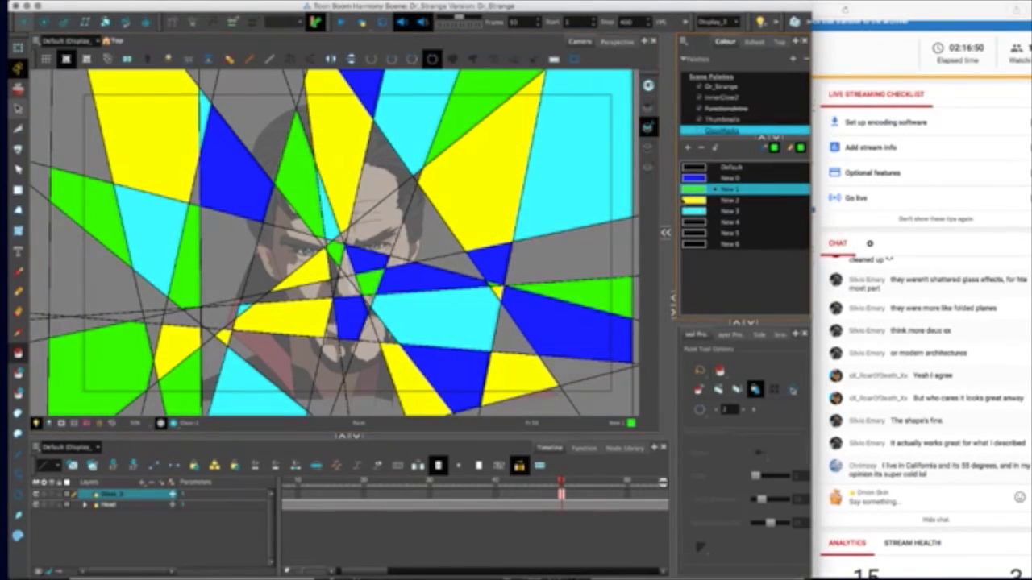
- Paint the unfilled shards above the head and over the cheeks and chin with cyan New 3, undoing the stray fill beside the face
{"action": "left_click", "coordinate": [690, 210]}
{"action": "left_click", "coordinate": [258, 113]}
{"action": "left_click", "coordinate": [266, 271]}
{"action": "left_click", "coordinate": [348, 352]}
{"action": "left_click", "coordinate": [368, 329]}
{"action": "left_click", "coordinate": [569, 250]}
{"action": "key", "text": "super+z"}
{"action": "left_click", "coordinate": [429, 230]}
- Paint the shard over the hair and forehead and the tiny piece at its corner with blue New 0
{"action": "left_click", "coordinate": [690, 179]}
{"action": "left_click", "coordinate": [381, 168]}
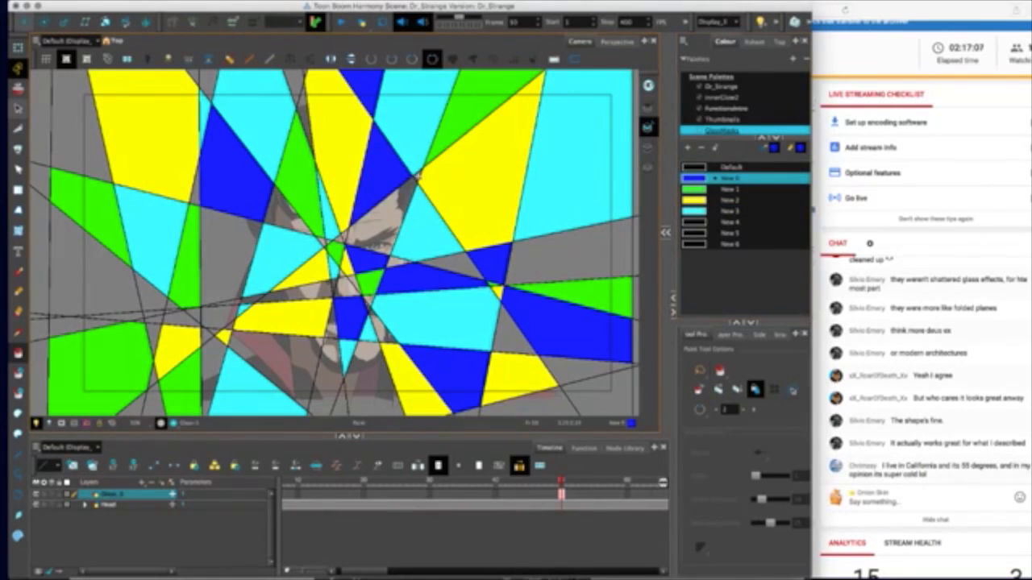
{"action": "left_click", "coordinate": [417, 176]}
- Paint the unfilled shards across the eye, below the chin and on both sides of the face with green New 1
{"action": "left_click", "coordinate": [695, 189]}
{"action": "left_click", "coordinate": [383, 211]}
{"action": "left_click", "coordinate": [512, 332]}
{"action": "left_click", "coordinate": [324, 379]}
{"action": "left_click", "coordinate": [373, 379]}
{"action": "left_click", "coordinate": [220, 316]}
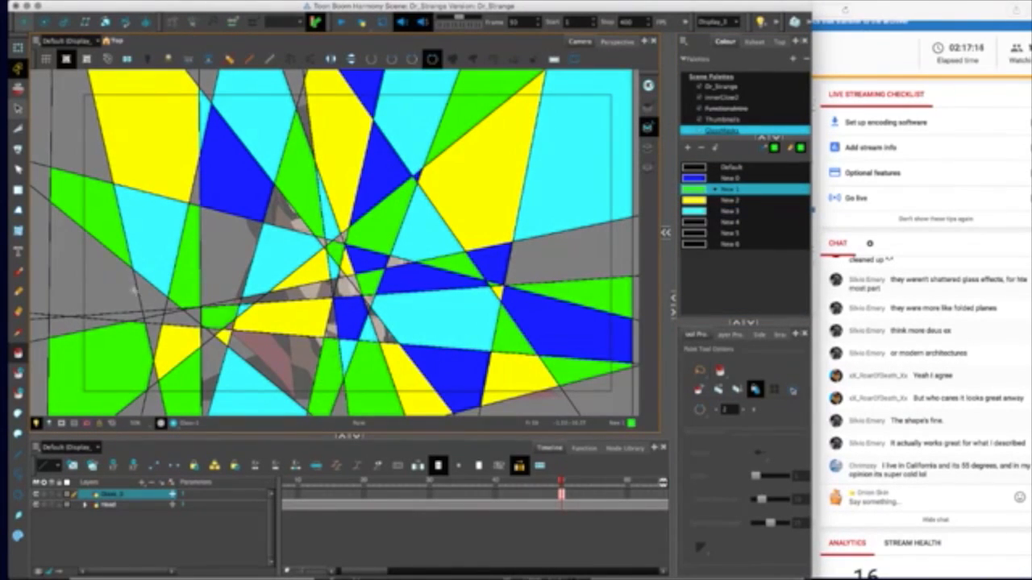
{"action": "left_click", "coordinate": [150, 292]}
- Paint the two narrow shards near the drawing's lower-left corner and the one in its upper-left corner with cyan New 3
{"action": "left_click", "coordinate": [690, 211]}
{"action": "left_click", "coordinate": [153, 338]}
{"action": "left_click", "coordinate": [153, 381]}
{"action": "left_click", "coordinate": [70, 109]}
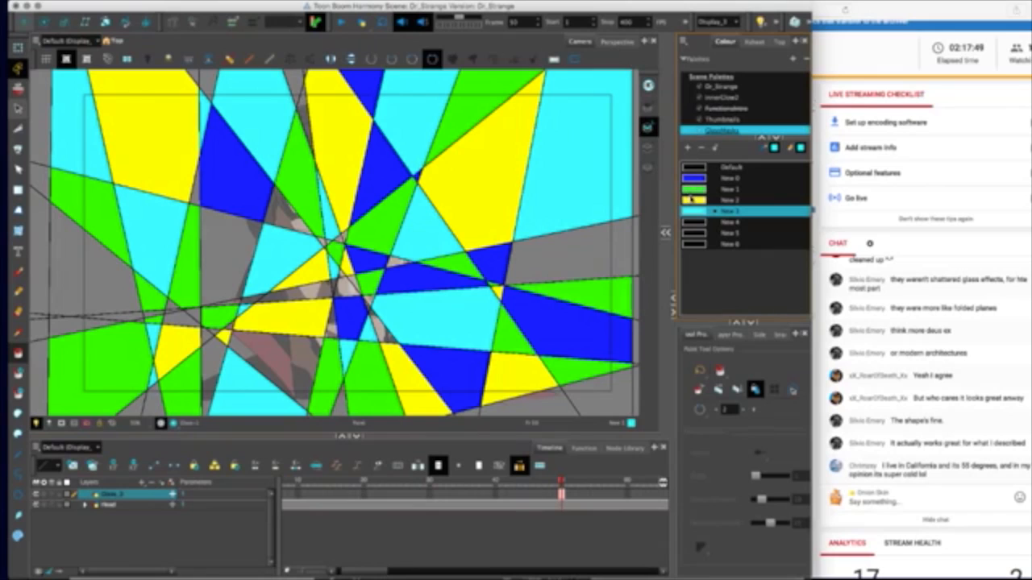
- Paint the two wide shards on either side of the face with yellow New 2 and the long sliver across the cheek with blue New 0
{"action": "left_click", "coordinate": [693, 199]}
{"action": "left_click", "coordinate": [227, 208]}
{"action": "left_click", "coordinate": [571, 253]}
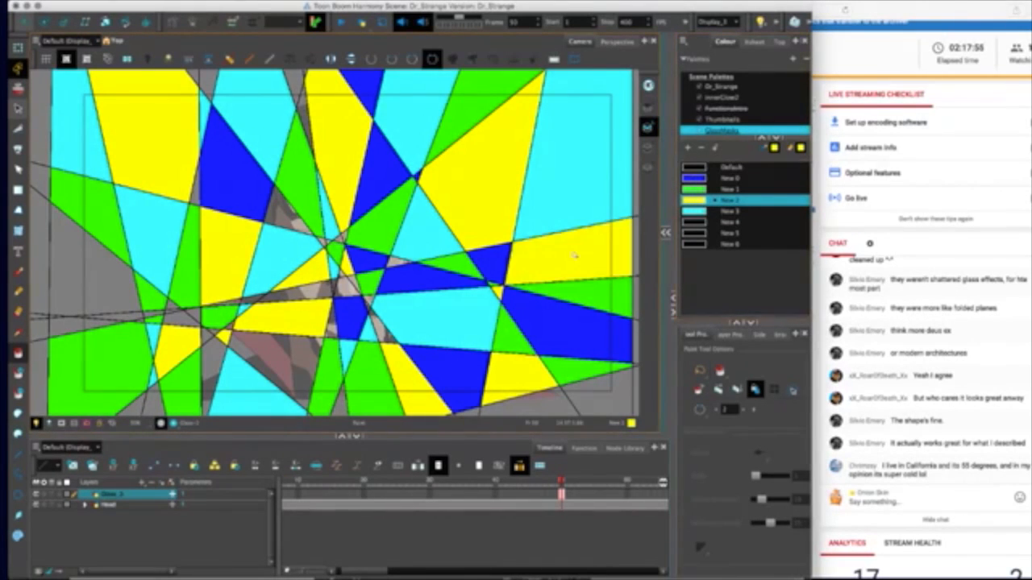
{"action": "left_click", "coordinate": [692, 177]}
{"action": "left_click", "coordinate": [299, 292]}
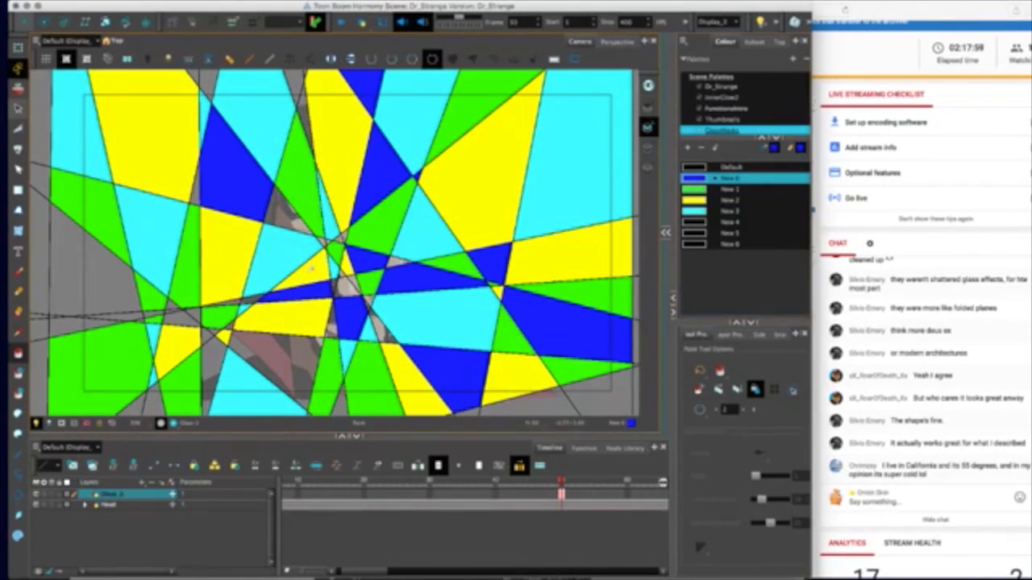
{"action": "left_click", "coordinate": [693, 199]}
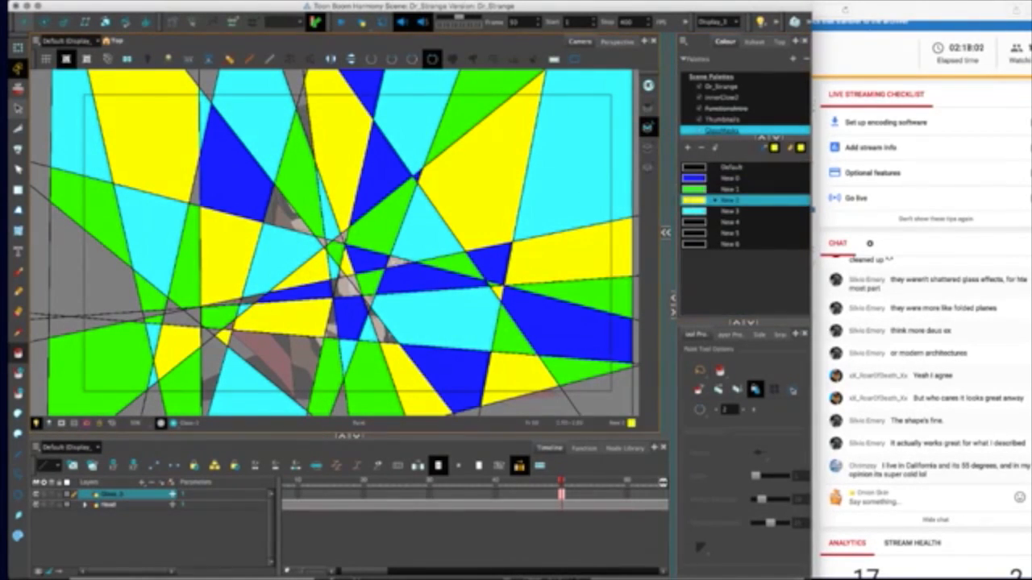
- Change the New 4 swatch to magenta and paint the two small shards at the centre of the cracks with it
{"action": "double_click", "coordinate": [695, 222]}
{"action": "left_click_drag", "start_coordinate": [378, 190], "coordinate": [418, 188]}
{"action": "left_click", "coordinate": [279, 199]}
{"action": "left_click", "coordinate": [280, 173]}
{"action": "left_click", "coordinate": [329, 245]}
{"action": "left_click", "coordinate": [345, 235]}
- Paint the remaining small shards around the nose, mouth and temple with magenta New 4
{"action": "key", "text": "2"}
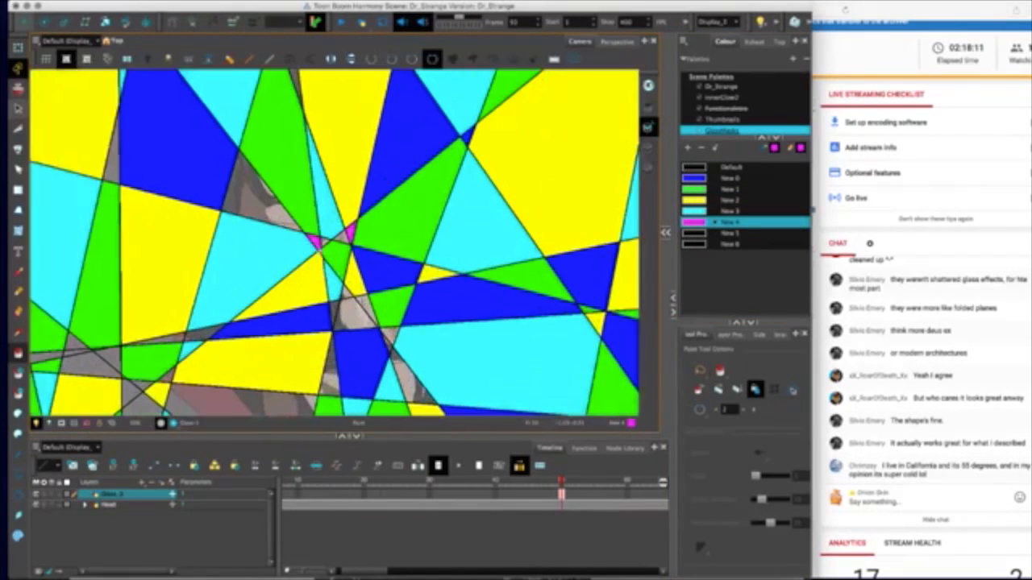
{"action": "left_click", "coordinate": [367, 310]}
{"action": "left_click", "coordinate": [394, 341]}
{"action": "left_click", "coordinate": [407, 379]}
{"action": "left_click", "coordinate": [329, 375]}
{"action": "left_click", "coordinate": [264, 194]}
{"action": "key", "text": "1"}
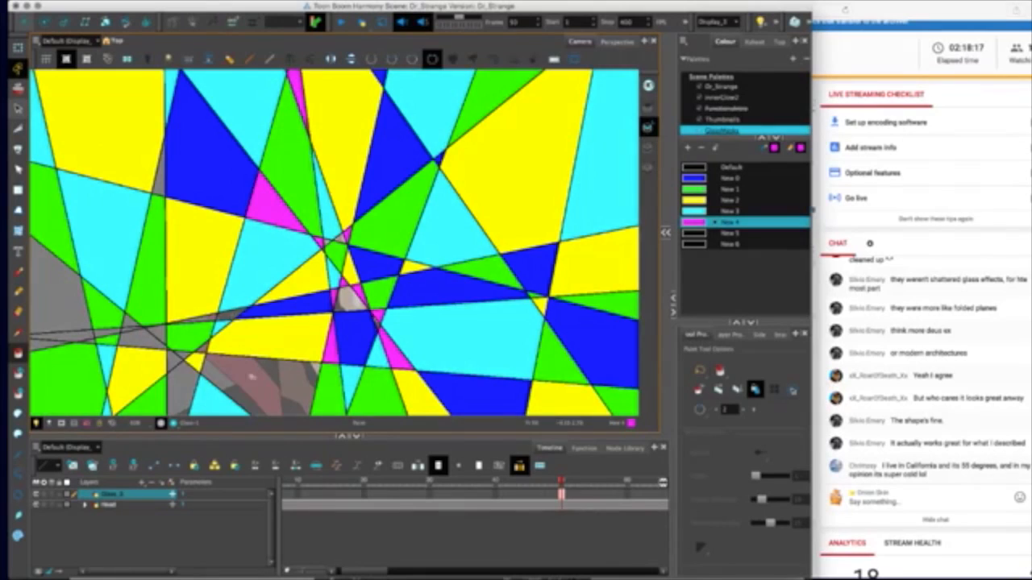
- Paint the large collar shard and the unfilled shards along the drawing's bottom edge and lower-right corner with magenta New 4
{"action": "left_click", "coordinate": [253, 377]}
{"action": "key", "text": "1"}
{"action": "key", "text": "1"}
{"action": "left_click", "coordinate": [335, 383]}
{"action": "key", "text": "2"}
{"action": "left_click", "coordinate": [596, 395]}
{"action": "left_click_drag", "start_coordinate": [597, 395], "coordinate": [588, 328]}
{"action": "left_click", "coordinate": [463, 363]}
- Paint the unfilled shards left of the portrait, including the large one at the drawing's left edge, with magenta New 4
{"action": "left_click", "coordinate": [146, 342]}
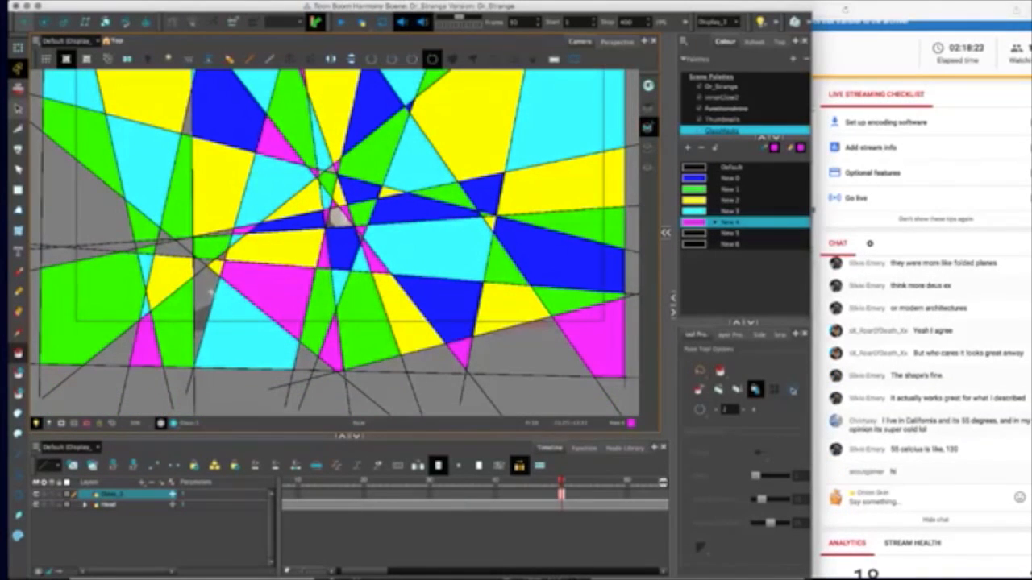
{"action": "left_click", "coordinate": [203, 298]}
{"action": "left_click_drag", "start_coordinate": [112, 217], "coordinate": [144, 255]}
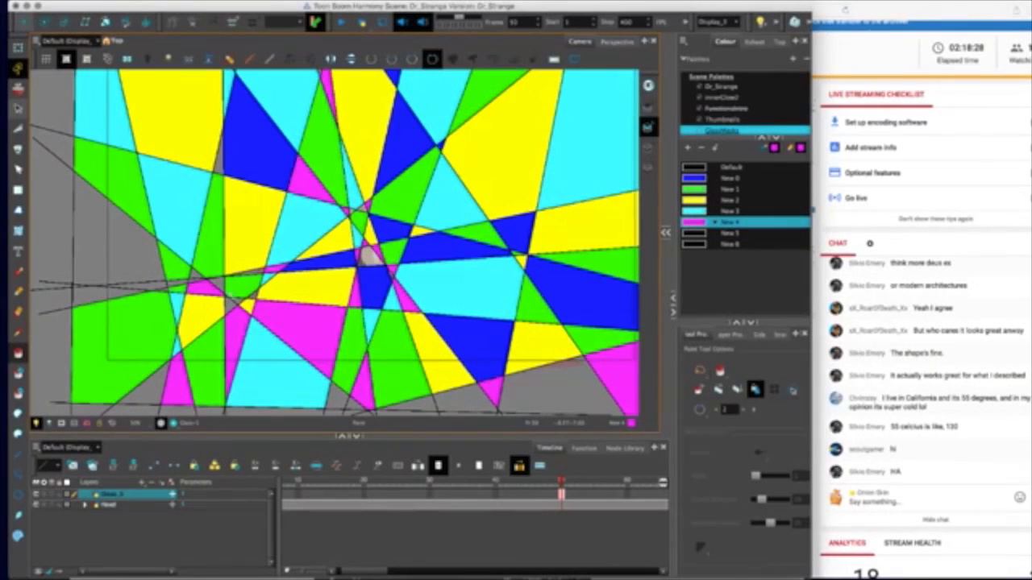
{"action": "left_click", "coordinate": [129, 274]}
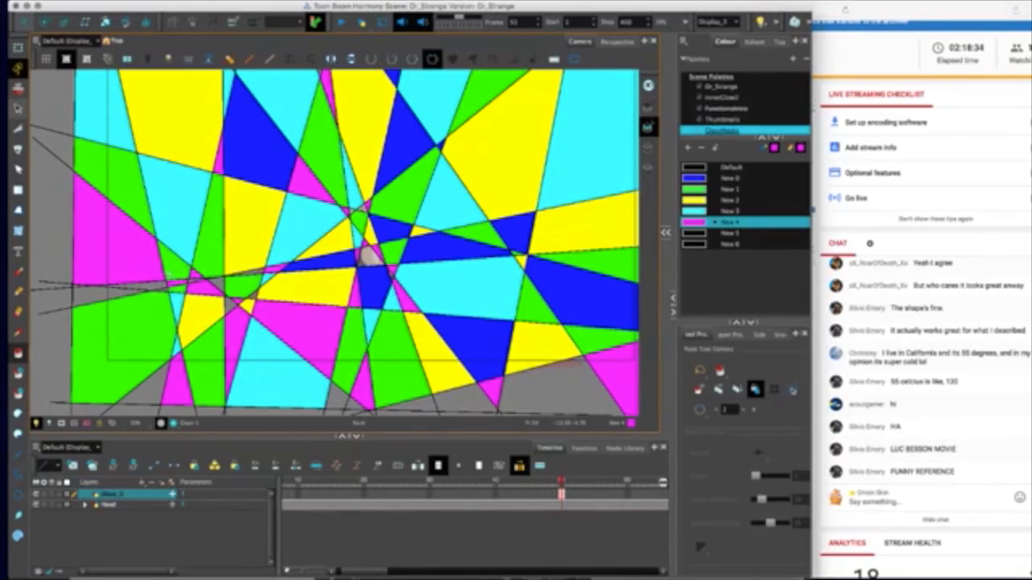
- Paint the gap beside the nose with yellow New 2 and the slivers at the crack centre and left edge with blue New 0
{"action": "left_click", "coordinate": [692, 178]}
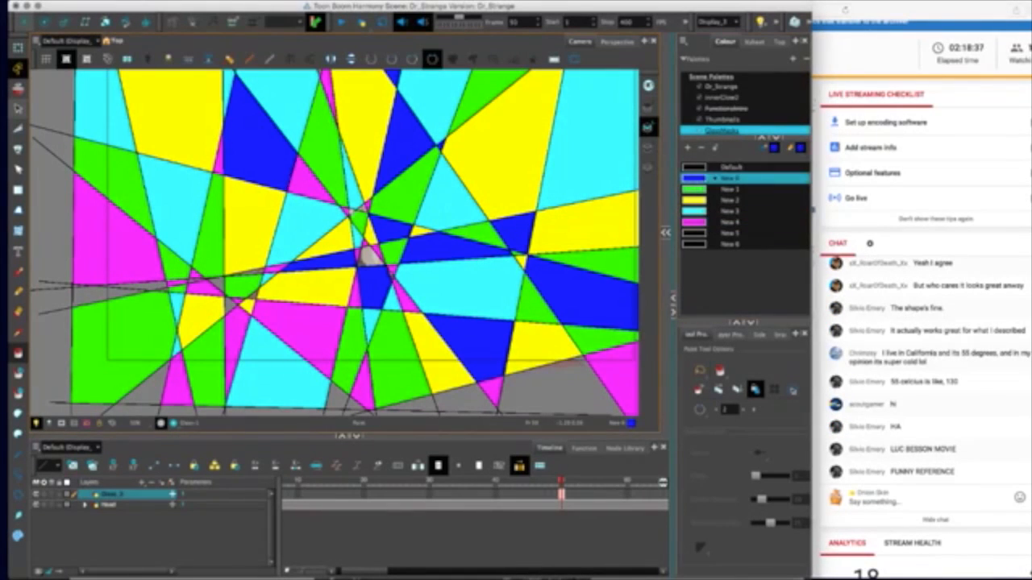
{"action": "left_click", "coordinate": [691, 201]}
{"action": "left_click", "coordinate": [692, 178]}
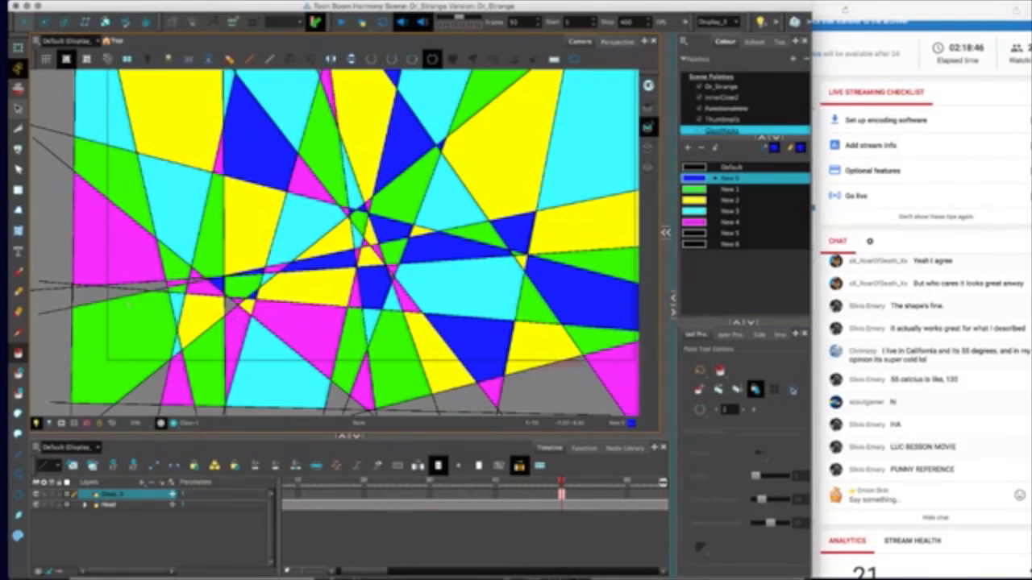
{"action": "left_click", "coordinate": [133, 300]}
- Paint the thin slivers between the crossing cracks left of the face with yellow New 2
{"action": "left_click", "coordinate": [730, 200]}
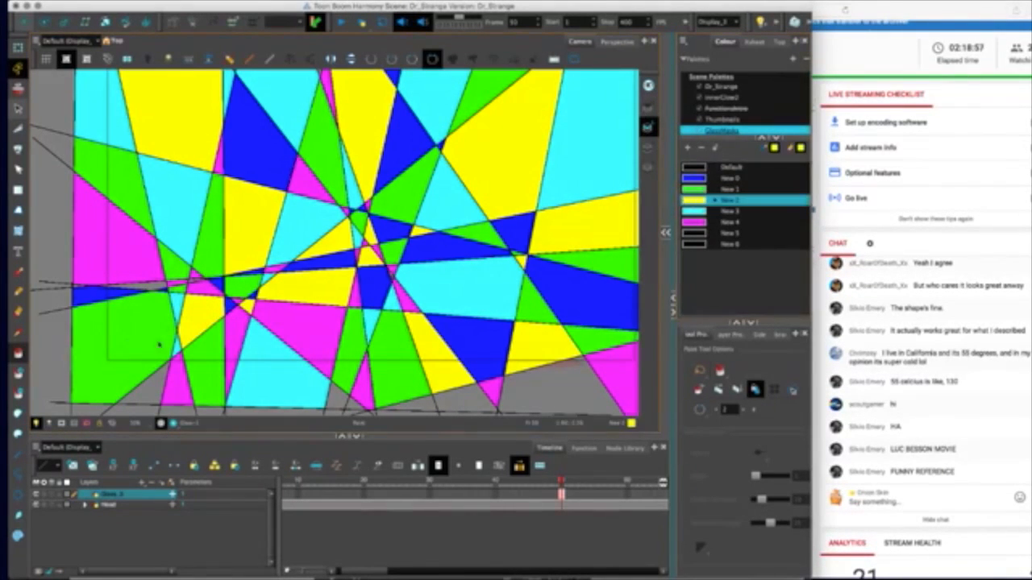
{"action": "key", "text": "1"}
{"action": "left_click_drag", "start_coordinate": [135, 351], "coordinate": [212, 341]}
{"action": "key", "text": "2"}
{"action": "key", "text": "2"}
{"action": "key", "text": "2"}
{"action": "key", "text": "2"}
{"action": "left_click", "coordinate": [251, 319]}
{"action": "left_click", "coordinate": [161, 332]}
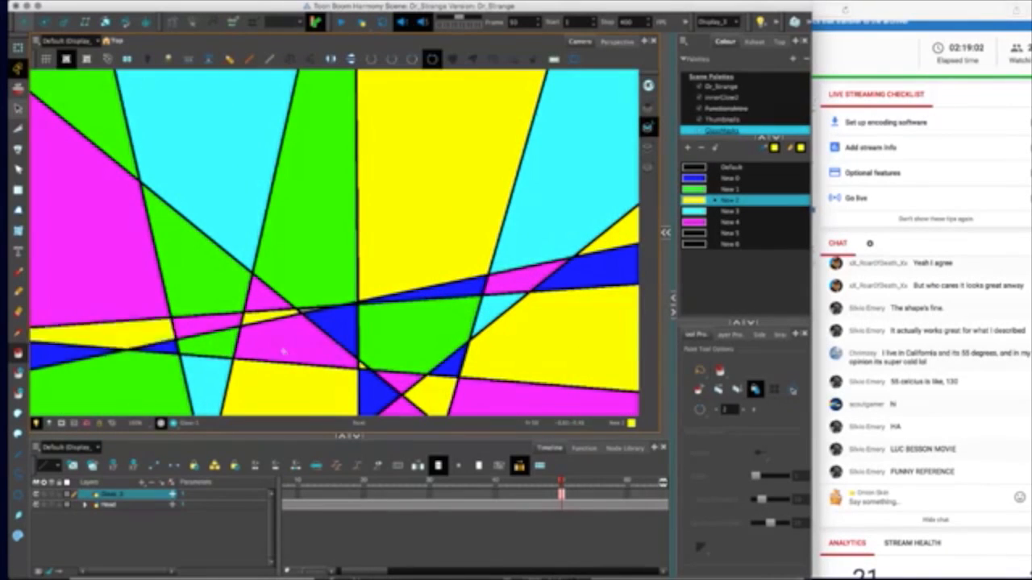
- Paint the small leftover sliver where the cracks cross left of the face with magenta New 4
{"action": "key", "text": "2"}
{"action": "left_click", "coordinate": [685, 180]}
{"action": "left_click", "coordinate": [691, 222]}
{"action": "left_click", "coordinate": [287, 324]}
- Paint the unfilled shards along the drawing's top edge with blue New 0
{"action": "key", "text": "1"}
{"action": "key", "text": "1"}
{"action": "left_click_drag", "start_coordinate": [290, 337], "coordinate": [357, 272]}
{"action": "left_click_drag", "start_coordinate": [308, 173], "coordinate": [270, 331]}
{"action": "key", "text": "2"}
{"action": "left_click", "coordinate": [694, 179]}
{"action": "left_click", "coordinate": [418, 162]}
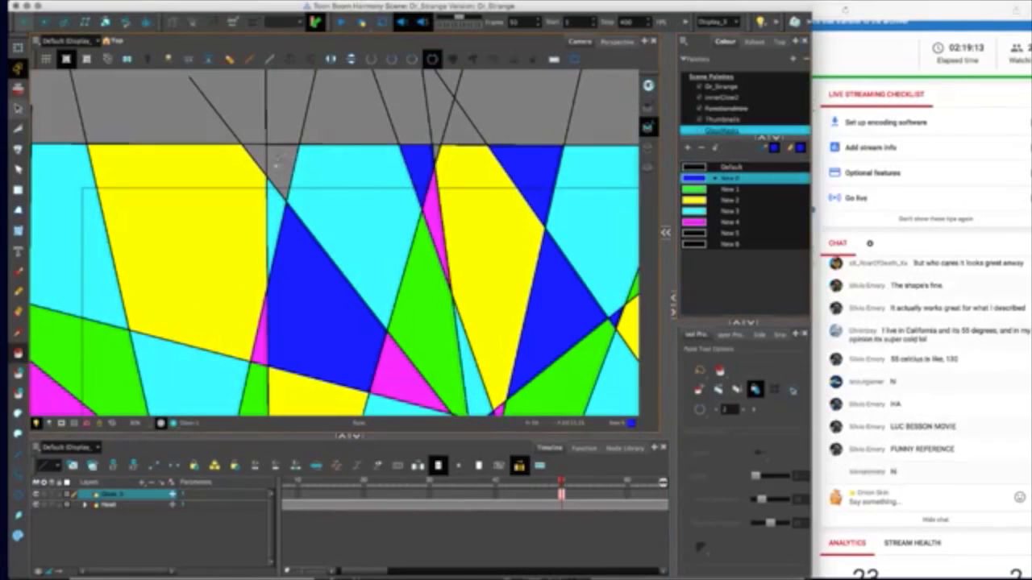
{"action": "left_click", "coordinate": [281, 158]}
{"action": "key", "text": "1"}
{"action": "left_click_drag", "start_coordinate": [386, 395], "coordinate": [287, 271]}
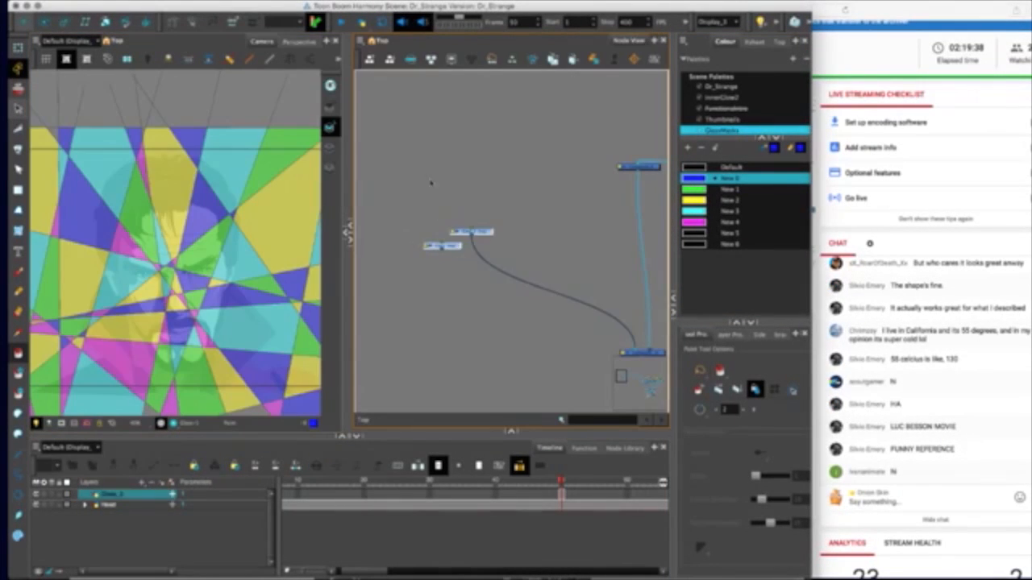
- Duplicate the finished glass drawing node to get five glass nodes and arrange them in a staggered row
{"action": "left_click_drag", "start_coordinate": [449, 168], "coordinate": [385, 274]}
{"action": "left_click", "coordinate": [360, 40]}
{"action": "mouse_move", "coordinate": [374, 81]}
{"action": "left_click", "coordinate": [419, 152]}
{"action": "left_click_drag", "start_coordinate": [482, 185], "coordinate": [493, 110]}
{"action": "left_click", "coordinate": [521, 231]}
- Connect the unlinked glass drawing nodes to the composite node
{"action": "left_click_drag", "start_coordinate": [406, 297], "coordinate": [629, 347]}
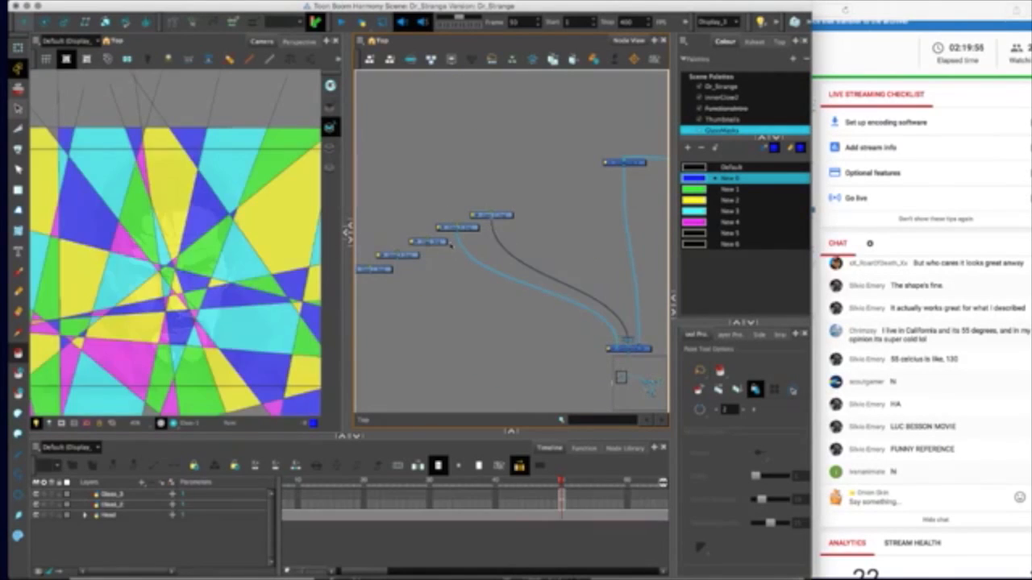
{"action": "left_click_drag", "start_coordinate": [431, 247], "coordinate": [626, 347]}
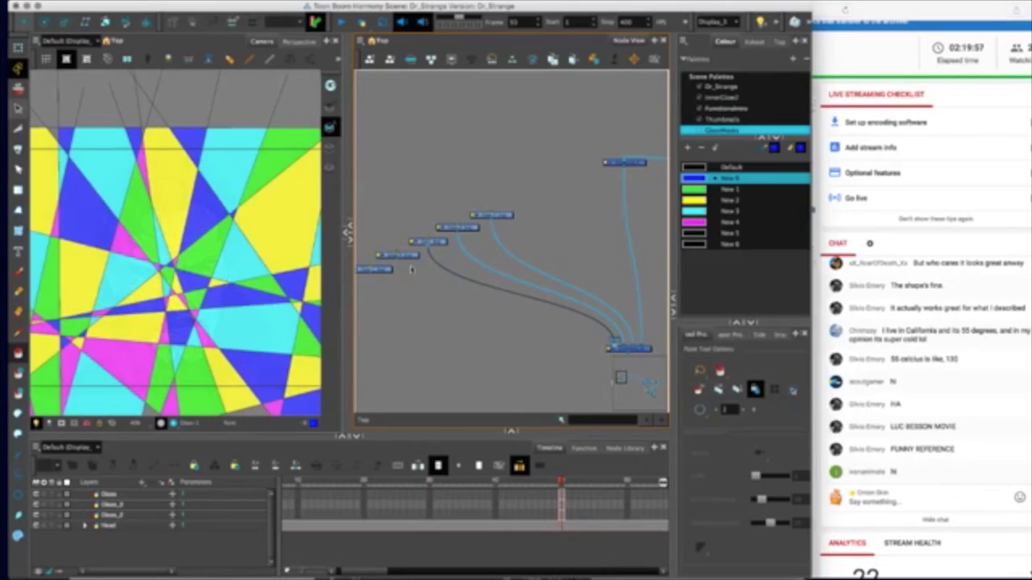
{"action": "left_click_drag", "start_coordinate": [396, 259], "coordinate": [622, 348]}
{"action": "left_click_drag", "start_coordinate": [371, 273], "coordinate": [624, 347]}
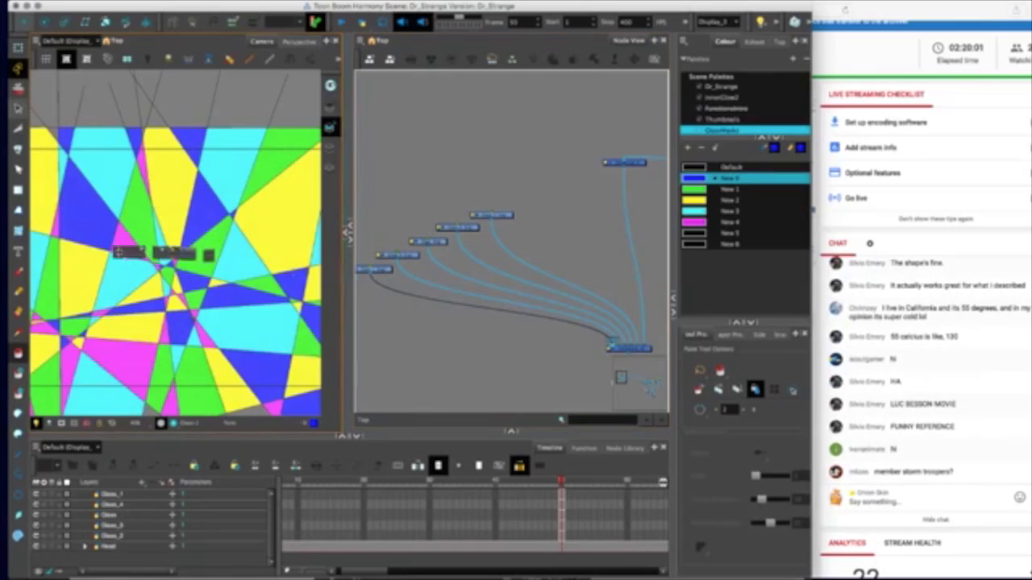
- Open the Glass_2 drawing in the Drawing view and delete all its black crack lines
{"action": "left_click_drag", "start_coordinate": [348, 232], "coordinate": [16, 263]}
{"action": "key", "text": "2"}
{"action": "key", "text": "2"}
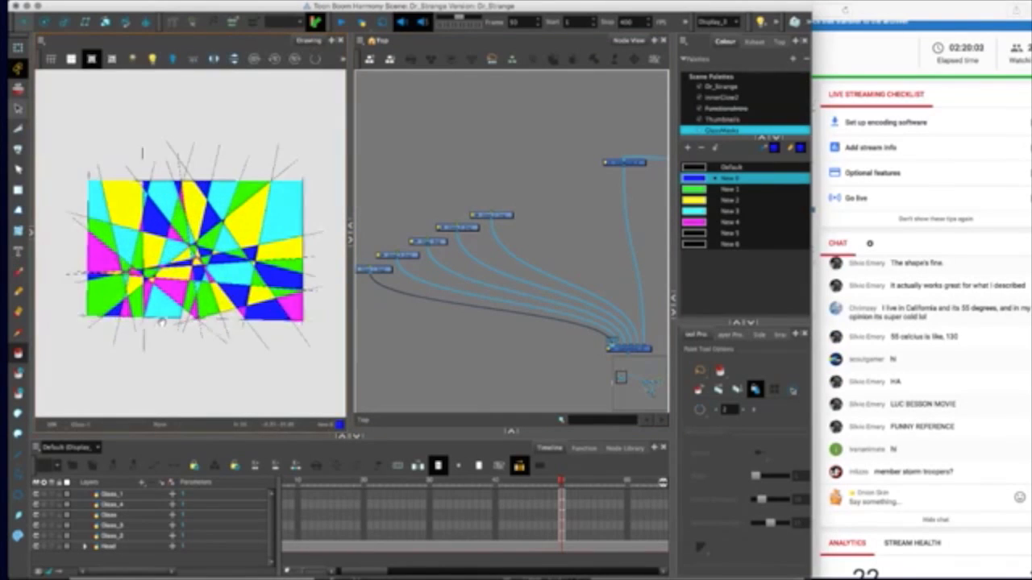
{"action": "left_click_drag", "start_coordinate": [163, 323], "coordinate": [160, 329]}
{"action": "left_click", "coordinate": [493, 216]}
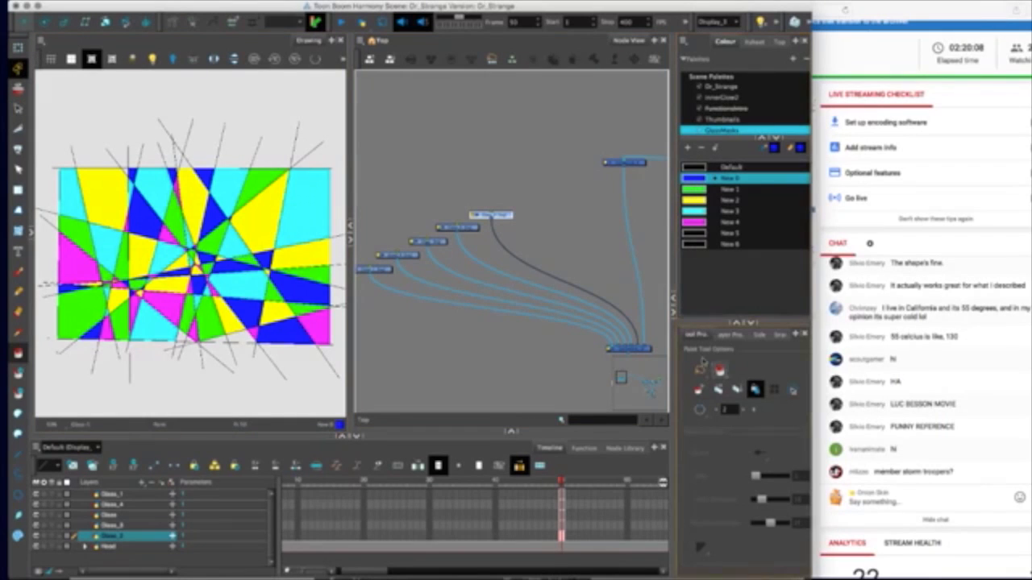
{"action": "key", "text": "alt+s"}
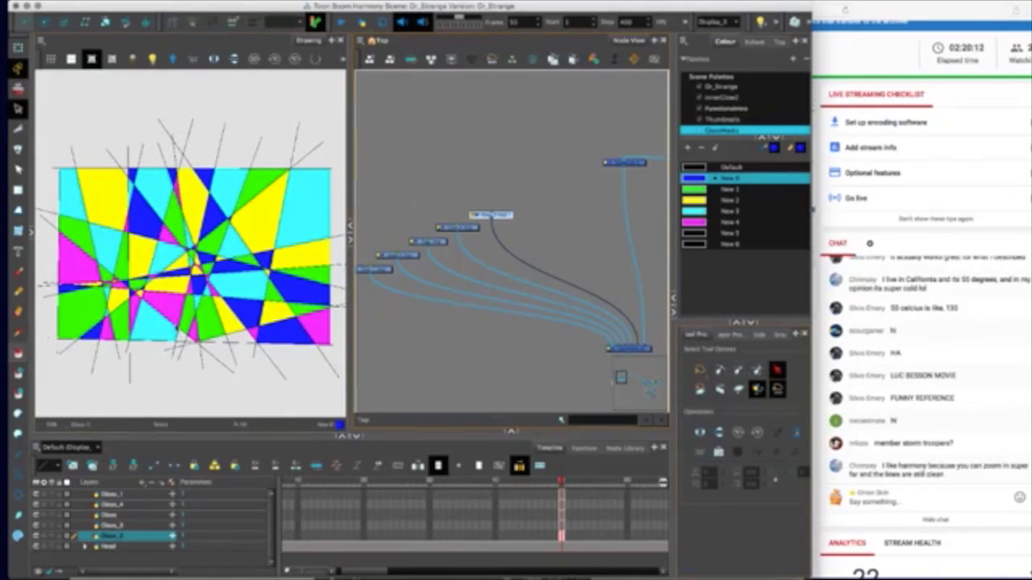
{"action": "left_click_drag", "start_coordinate": [132, 334], "coordinate": [133, 339]}
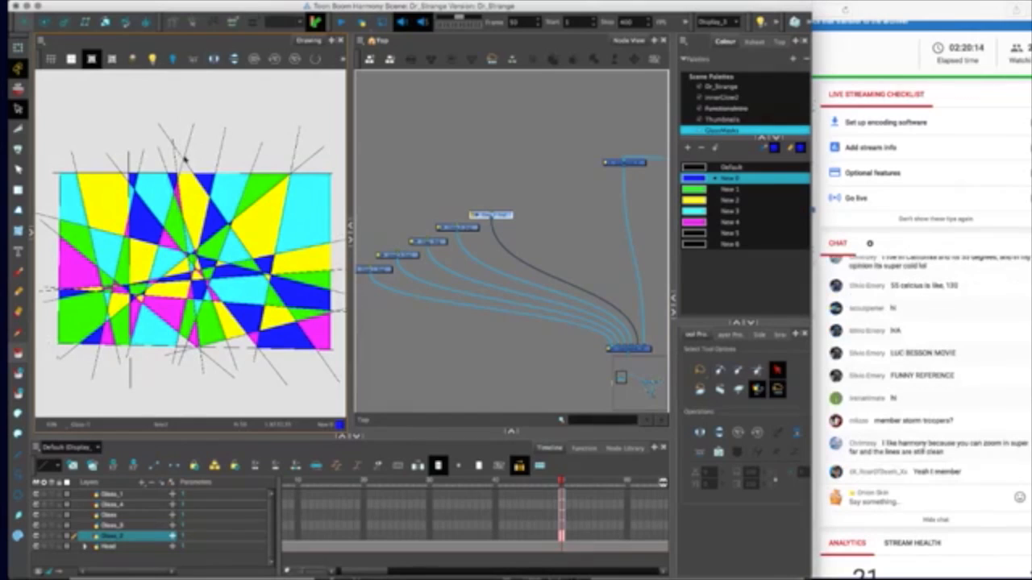
{"action": "key", "text": "super+a"}
{"action": "key", "text": "Delete"}
- Delete the cyan, yellow, green and magenta shards from the Glass_2 drawing
{"action": "left_click_drag", "start_coordinate": [233, 192], "coordinate": [240, 151]}
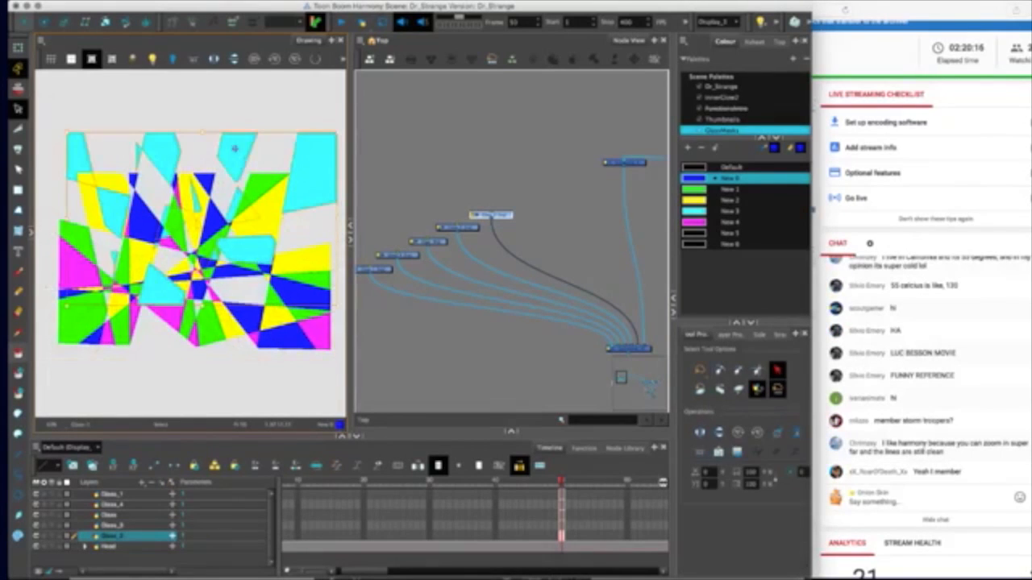
{"action": "key", "text": "Delete"}
{"action": "left_click_drag", "start_coordinate": [256, 186], "coordinate": [264, 151]}
{"action": "key", "text": "Delete"}
{"action": "left_click_drag", "start_coordinate": [261, 209], "coordinate": [271, 162]}
{"action": "key", "text": "Delete"}
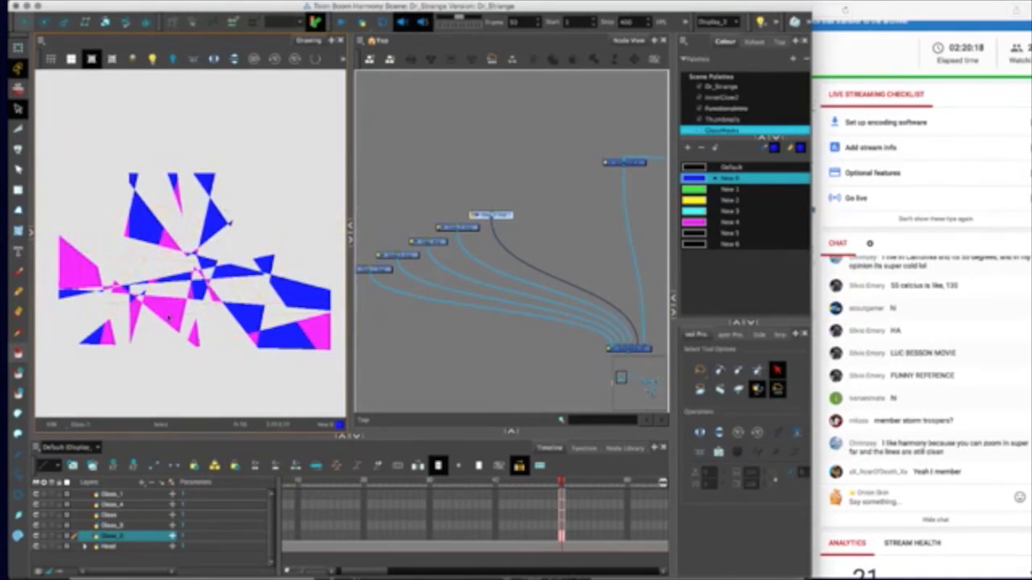
{"action": "left_click", "coordinate": [173, 306]}
{"action": "key", "text": "Delete"}
- Open the Glass_3 drawing and delete its black crack lines
{"action": "left_click", "coordinate": [467, 229]}
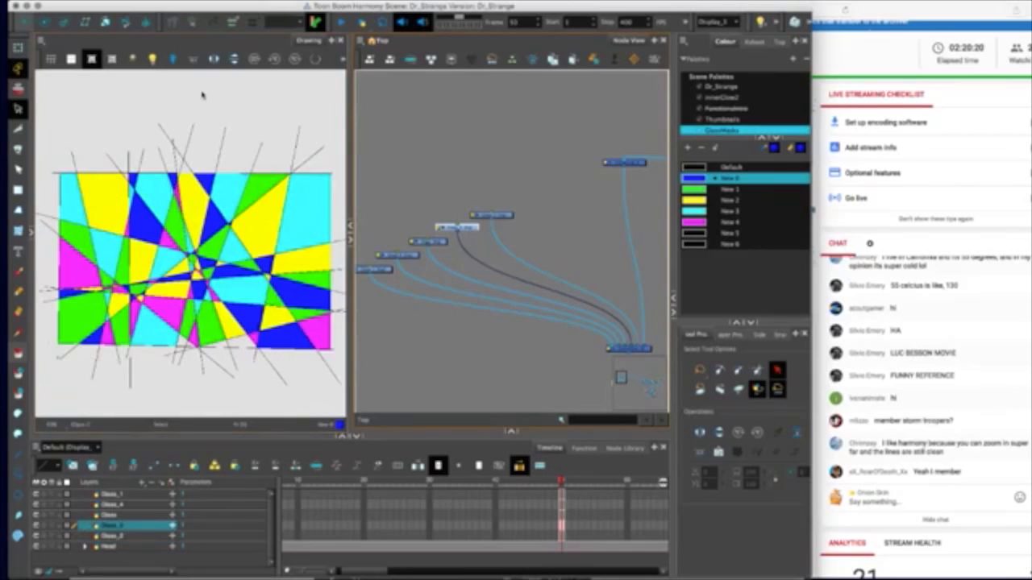
{"action": "left_click", "coordinate": [268, 162]}
{"action": "left_click_drag", "start_coordinate": [256, 155], "coordinate": [266, 124]}
{"action": "key", "text": "Delete"}
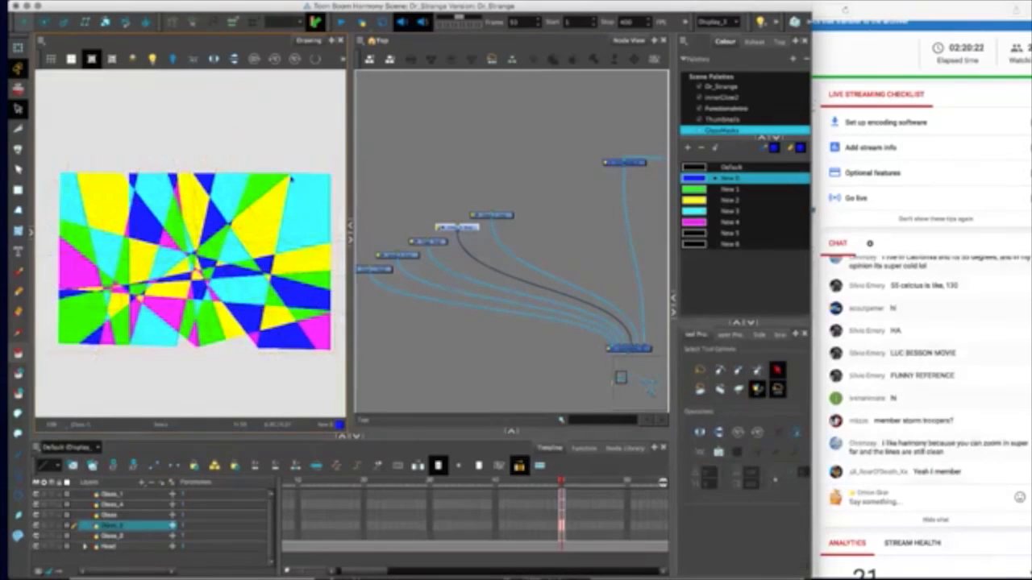
- Delete the cyan, yellow, blue and magenta shards from the Glass_3 drawing
{"action": "left_click_drag", "start_coordinate": [312, 173], "coordinate": [320, 131]}
{"action": "key", "text": "Delete"}
{"action": "left_click_drag", "start_coordinate": [247, 229], "coordinate": [268, 194]}
{"action": "key", "text": "Delete"}
{"action": "left_click_drag", "start_coordinate": [169, 272], "coordinate": [180, 236]}
{"action": "key", "text": "Delete"}
{"action": "left_click", "coordinate": [172, 286]}
{"action": "key", "text": "Delete"}
{"action": "key", "text": "h"}
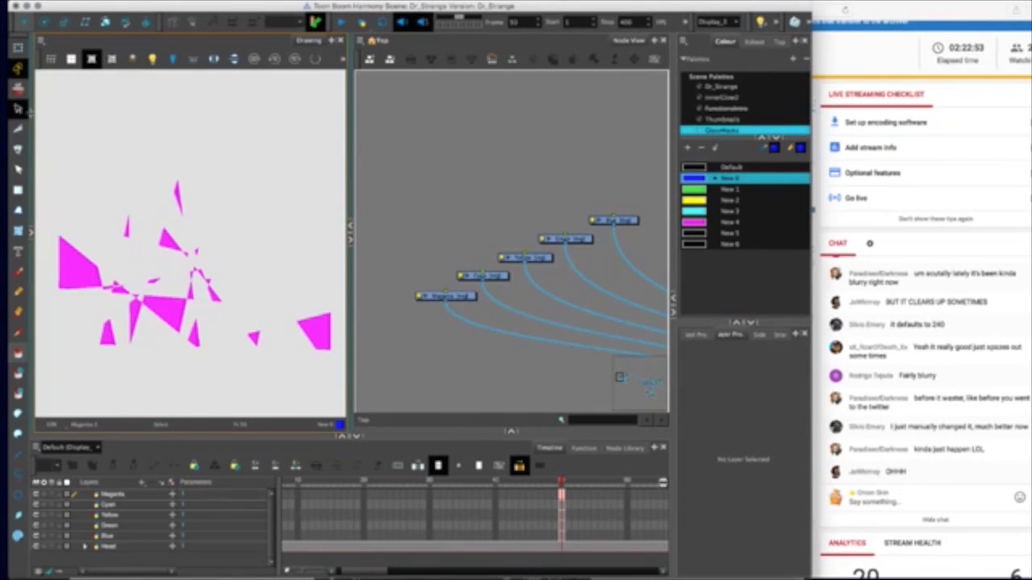
- Show the whole composition in the Camera view and turn off the light table
{"action": "mouse_move", "coordinate": [30, 112]}
{"action": "left_mouse_down"}
{"action": "mouse_move", "coordinate": [239, 132]}
{"action": "mouse_move", "coordinate": [391, 169]}
{"action": "left_mouse_up"}
{"action": "key", "text": "space"}
{"action": "left_click_drag", "start_coordinate": [106, 146], "coordinate": [132, 115]}
{"action": "key", "text": "1"}
{"action": "key", "text": "1"}
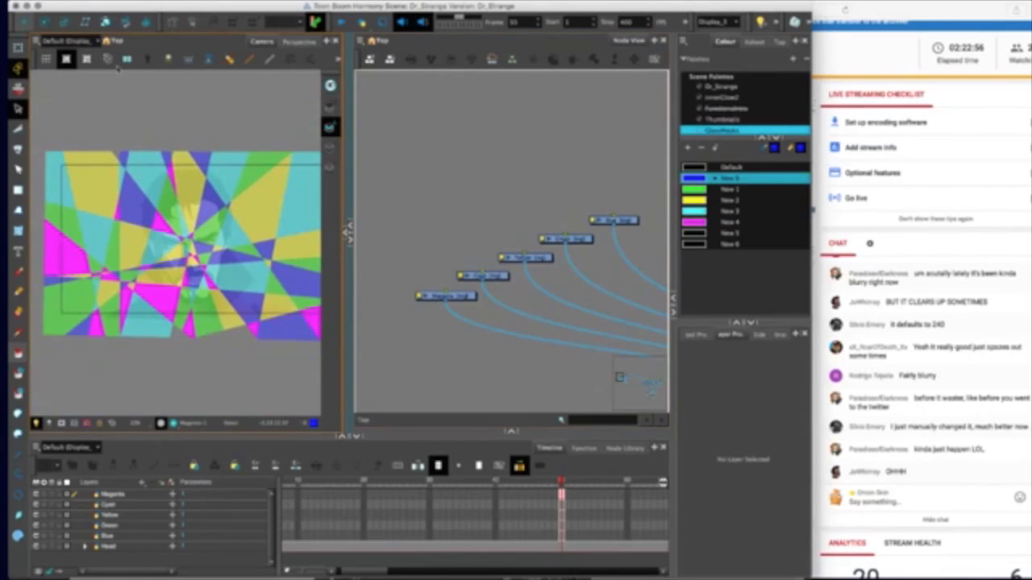
{"action": "left_click", "coordinate": [36, 423]}
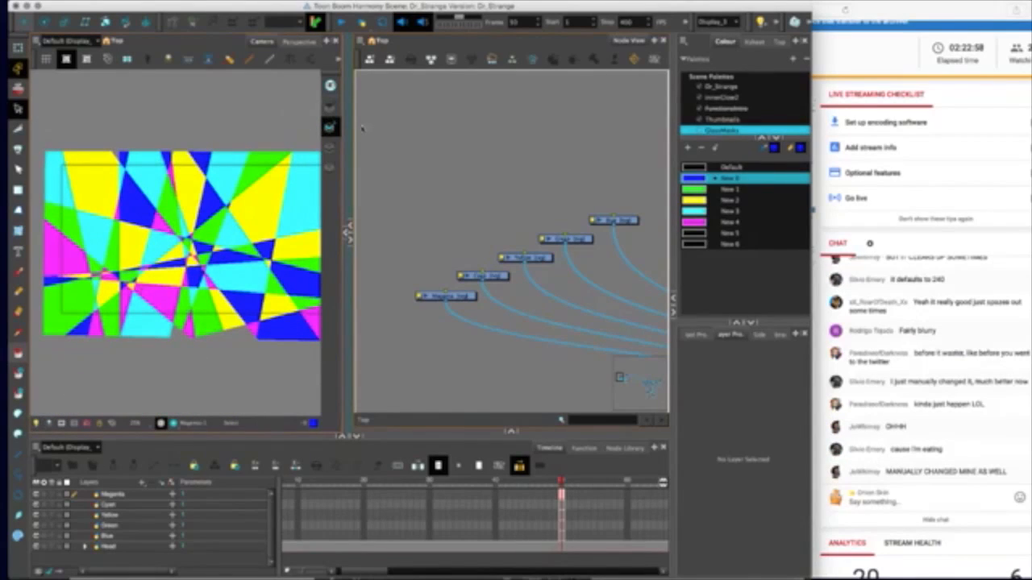
- Inspect the Magenta, Cyan, Yellow, Green and Blue drawings one by one, and examine the combined result in the Camera view
{"action": "left_click_drag", "start_coordinate": [341, 132], "coordinate": [119, 159]}
{"action": "left_click", "coordinate": [452, 296]}
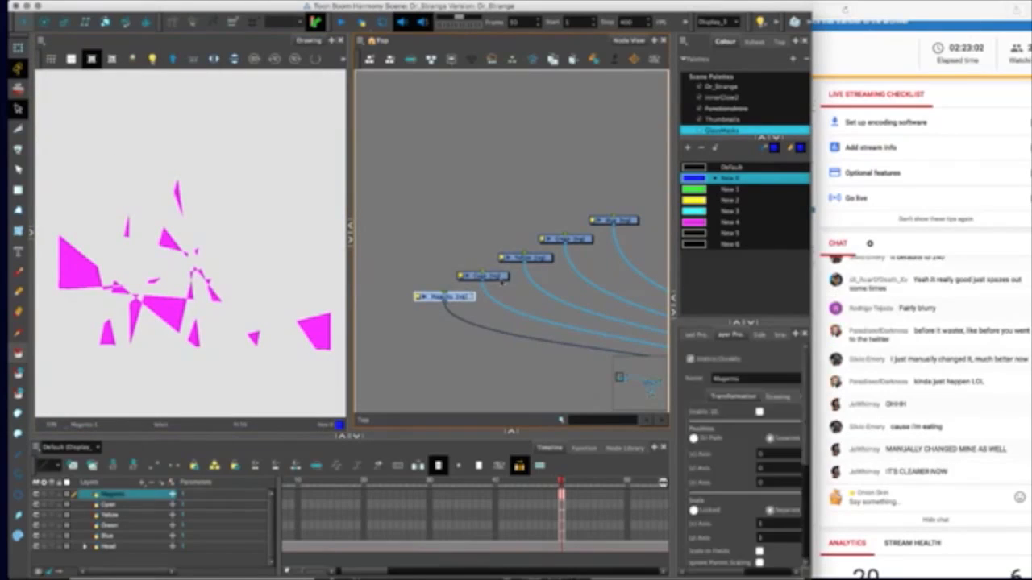
{"action": "left_click", "coordinate": [472, 276]}
{"action": "left_click", "coordinate": [545, 258]}
{"action": "left_click", "coordinate": [577, 241]}
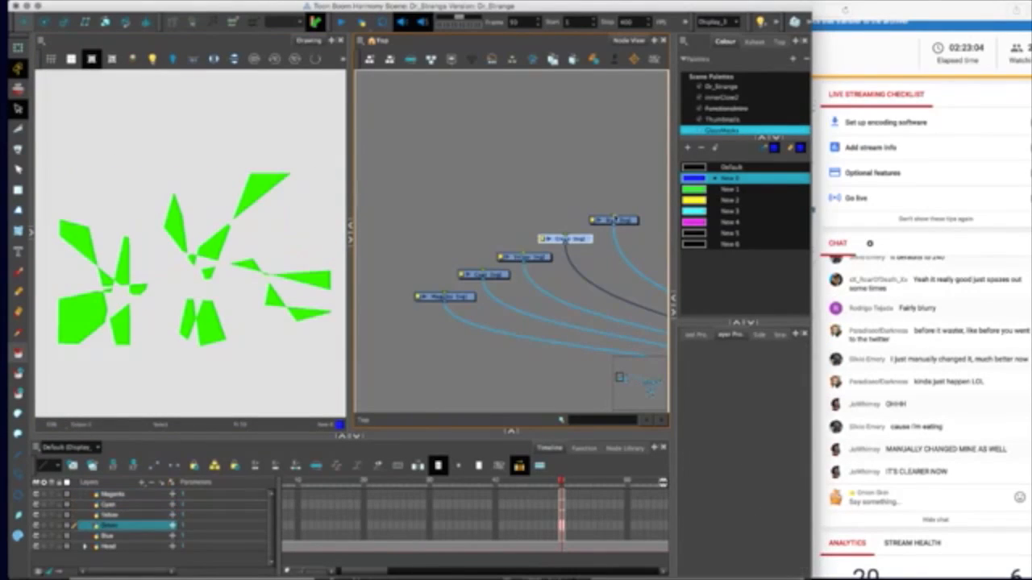
{"action": "left_click", "coordinate": [625, 219]}
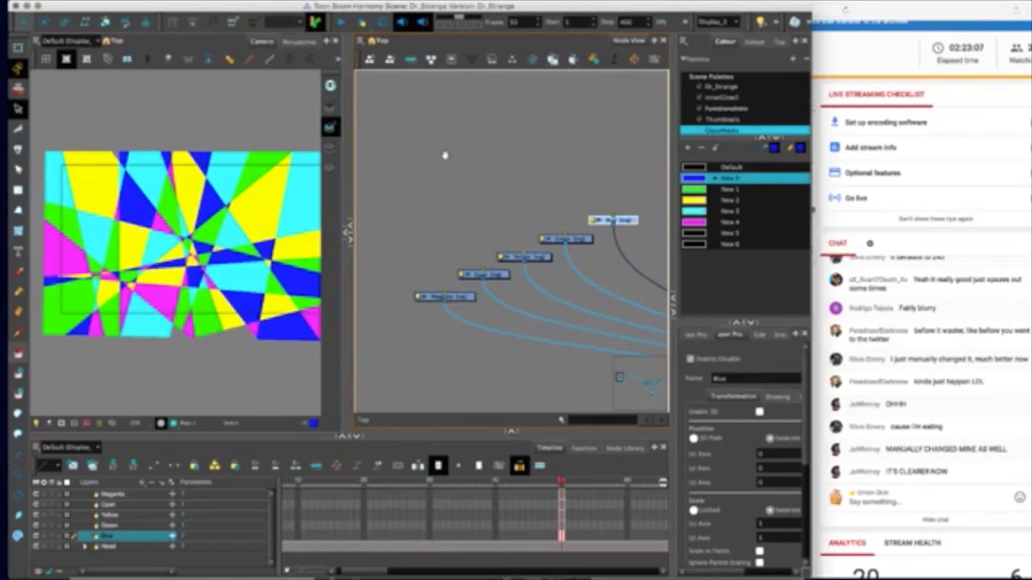
{"action": "key", "text": "1"}
{"action": "left_click_drag", "start_coordinate": [530, 355], "coordinate": [428, 311]}
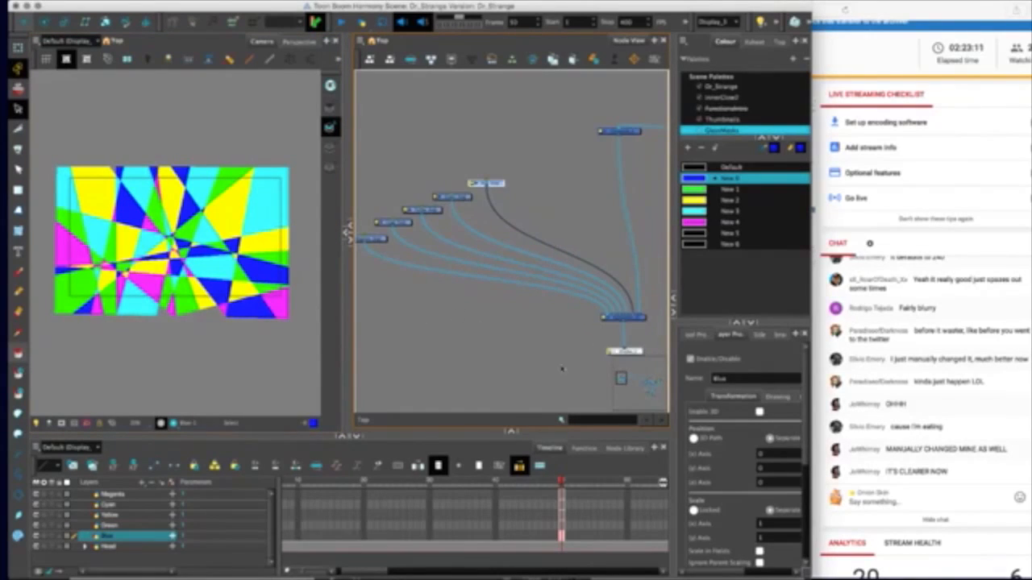
- Add five Cutter nodes to the node network and line them up in a row below the colour drawings
{"action": "left_click", "coordinate": [624, 448]}
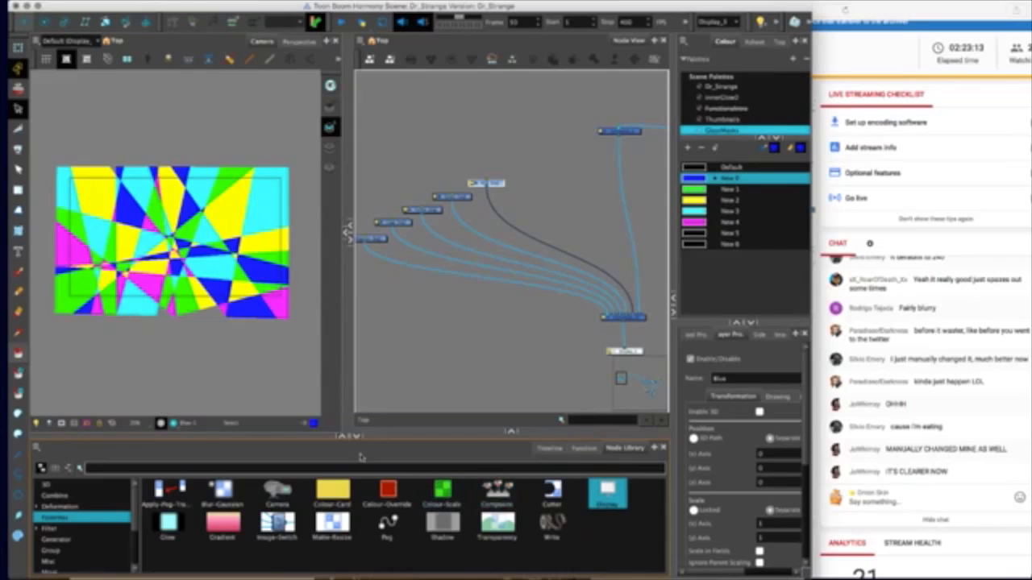
{"action": "left_click_drag", "start_coordinate": [553, 495], "coordinate": [490, 293]}
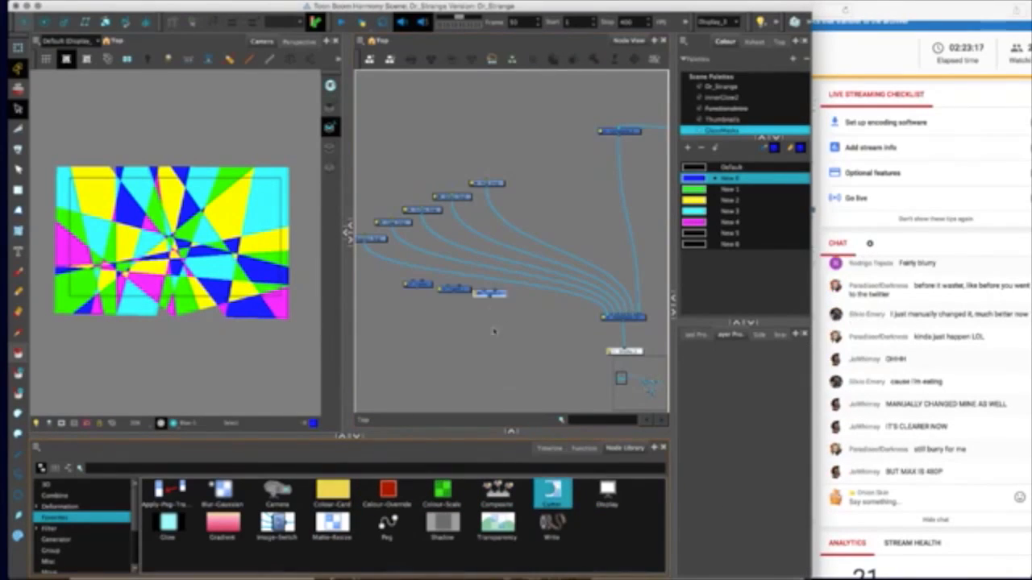
{"action": "left_click_drag", "start_coordinate": [553, 493], "coordinate": [516, 288]}
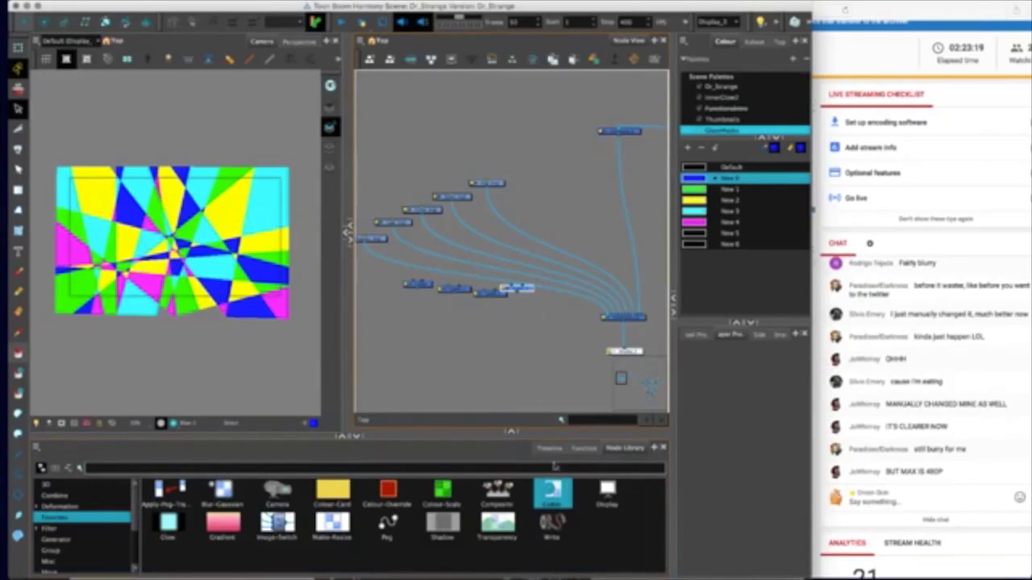
{"action": "left_click_drag", "start_coordinate": [553, 495], "coordinate": [552, 267]}
{"action": "key", "text": "2"}
{"action": "left_click_drag", "start_coordinate": [520, 303], "coordinate": [512, 272]}
{"action": "left_click_drag", "start_coordinate": [485, 307], "coordinate": [389, 288]}
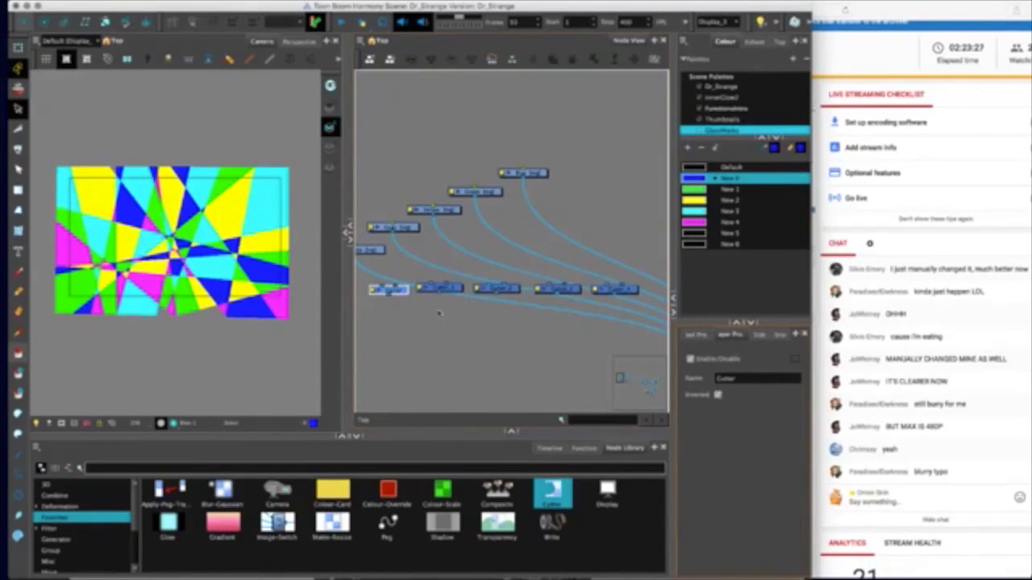
- Turn on the Inverted option for the Cutter nodes across the row
{"action": "left_click", "coordinate": [451, 290]}
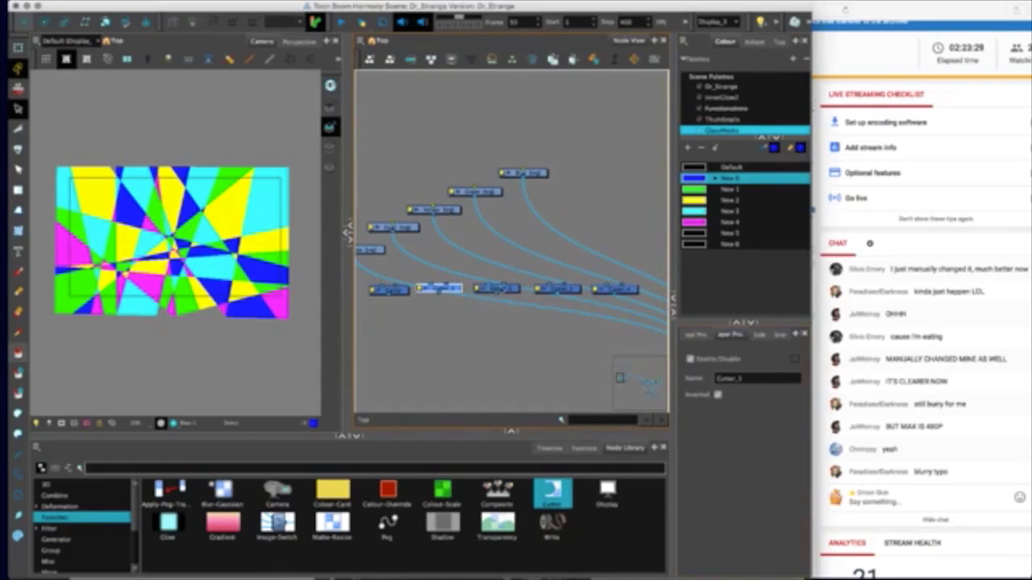
{"action": "left_click", "coordinate": [498, 288]}
{"action": "left_click", "coordinate": [717, 394]}
{"action": "left_click", "coordinate": [567, 289]}
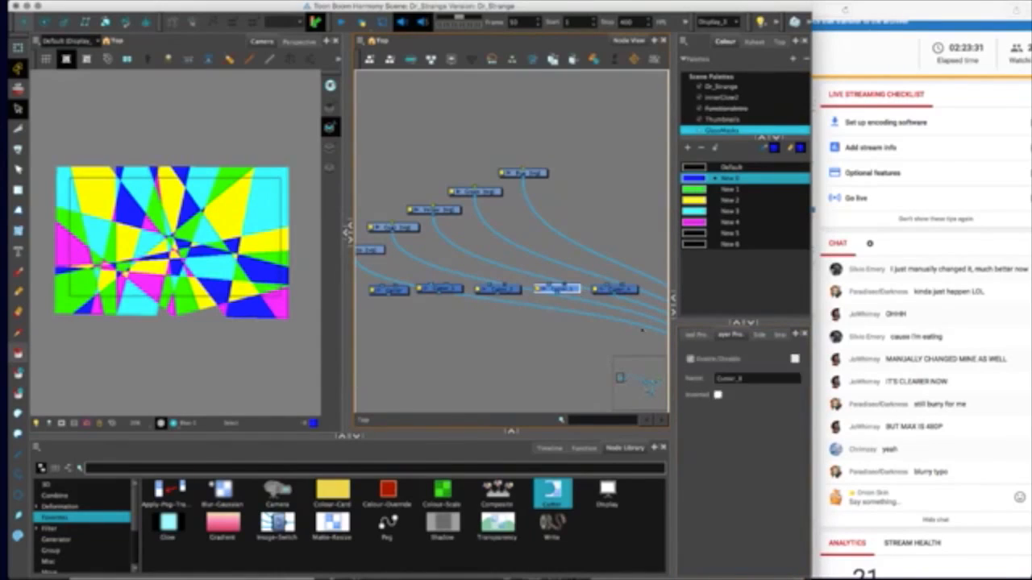
{"action": "left_click", "coordinate": [717, 395]}
{"action": "left_click", "coordinate": [615, 289]}
{"action": "left_click", "coordinate": [717, 394]}
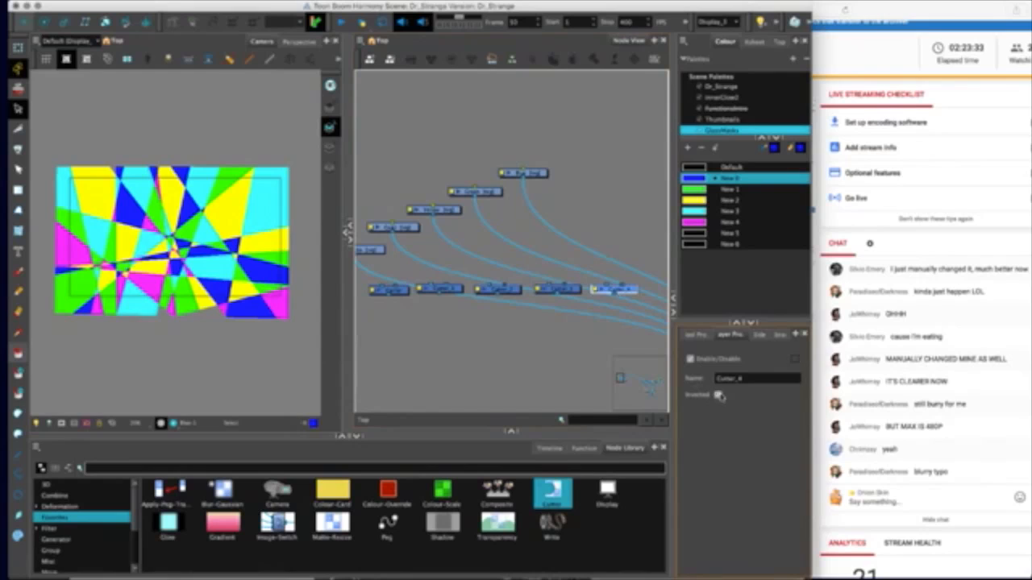
{"action": "left_click", "coordinate": [554, 360]}
- Detach the Blue, Green, Yellow, Cyan and Magenta drawings from the final composite and connect each to its own cutter as matte
{"action": "scroll", "coordinate": [472, 260], "scroll_direction": "up", "scroll_amount": 1}
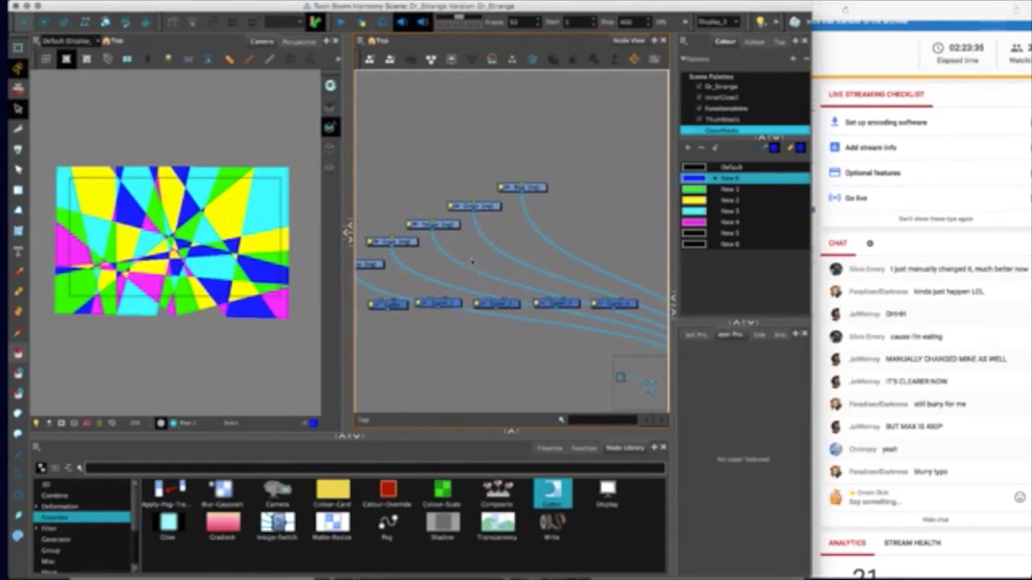
{"action": "left_click_drag", "start_coordinate": [522, 187], "coordinate": [608, 253]}
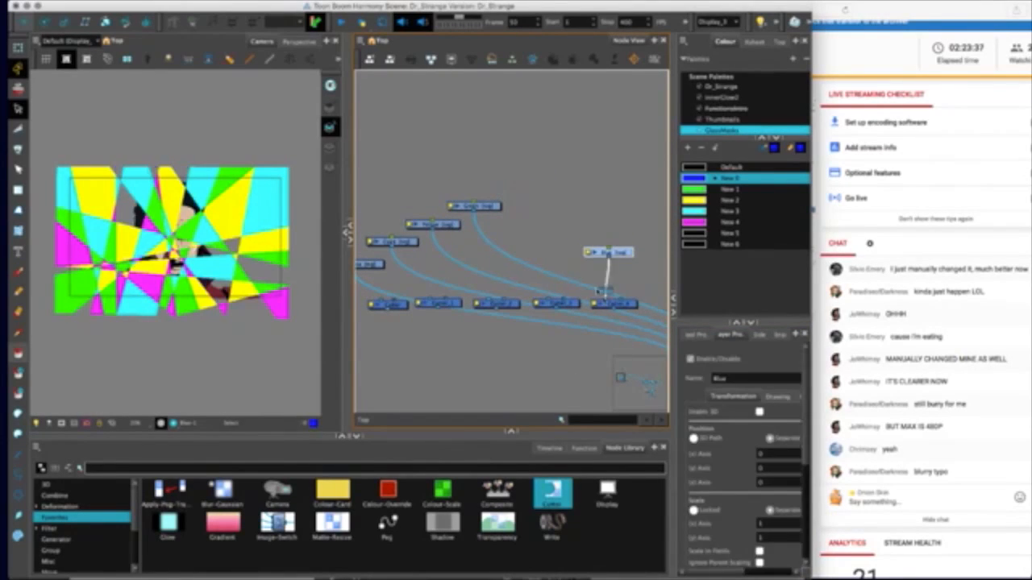
{"action": "left_click_drag", "start_coordinate": [476, 223], "coordinate": [547, 261]}
{"action": "left_click_drag", "start_coordinate": [436, 225], "coordinate": [476, 260]}
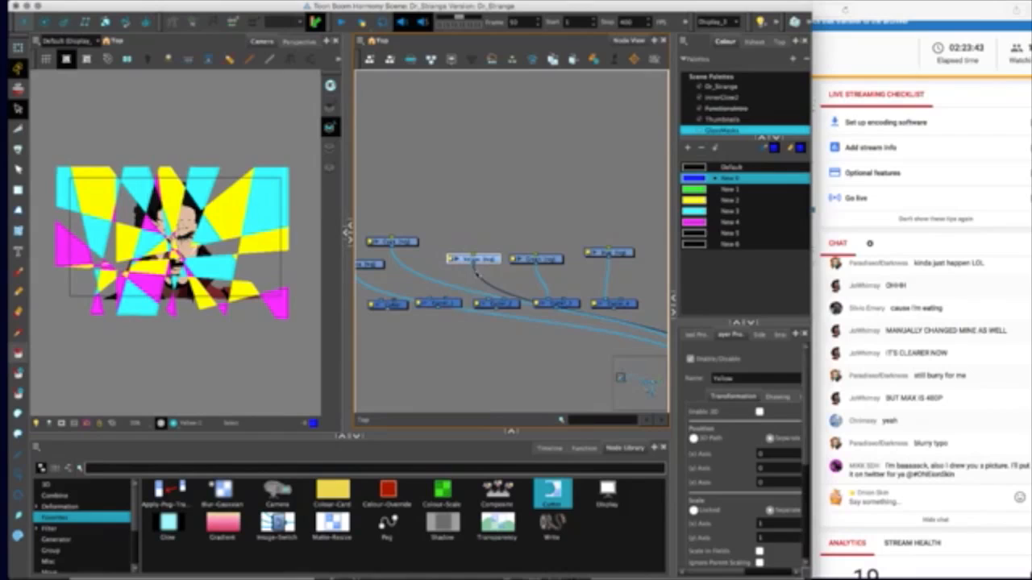
{"action": "left_click_drag", "start_coordinate": [392, 243], "coordinate": [419, 264]}
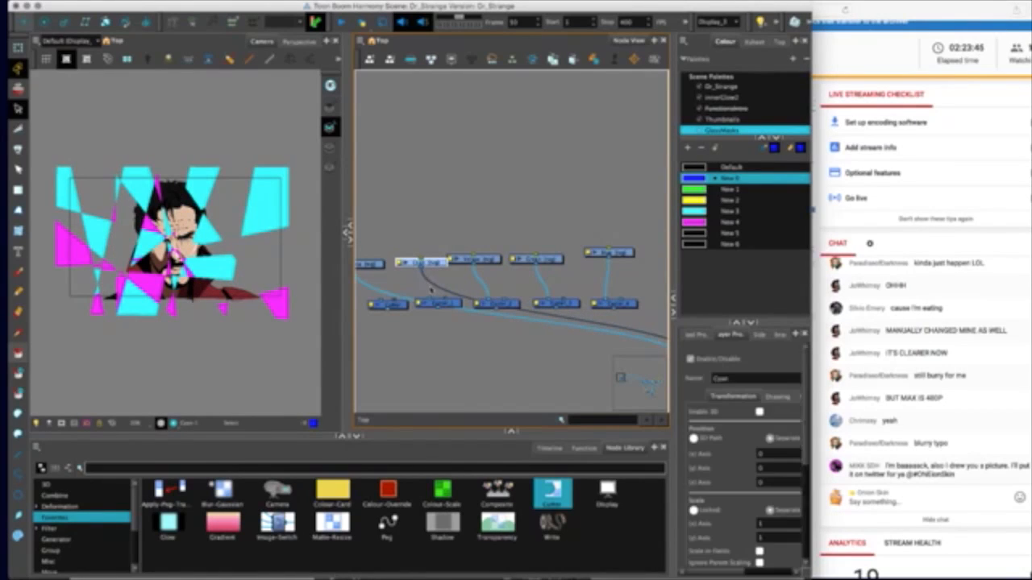
{"action": "left_click_drag", "start_coordinate": [409, 317], "coordinate": [442, 319]}
{"action": "left_click", "coordinate": [427, 284]}
{"action": "key", "text": "1"}
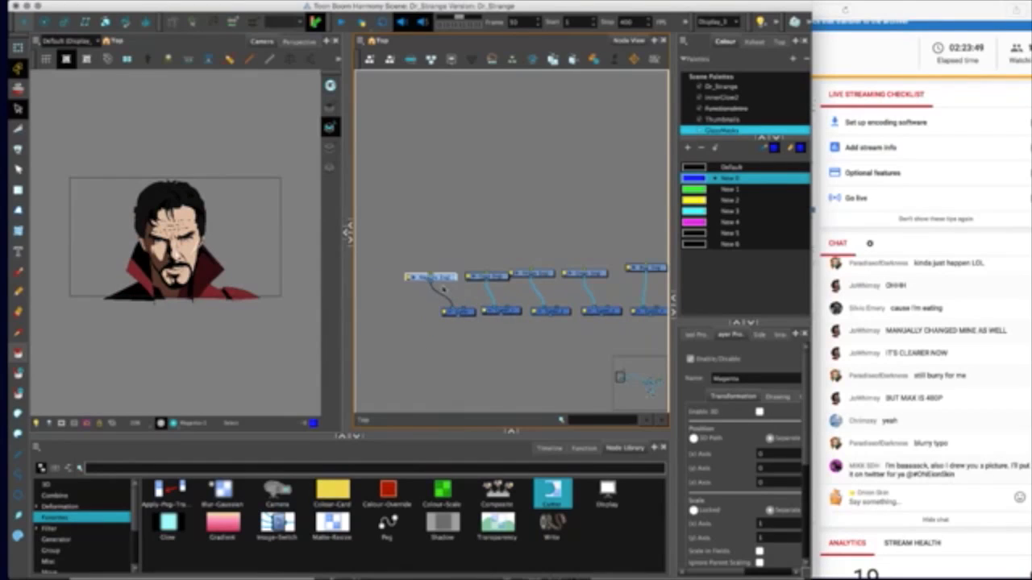
- Connect the portrait's composite to the image input of all five cutters and disconnect it from the final composite
{"action": "left_click_drag", "start_coordinate": [438, 330], "coordinate": [388, 338]}
{"action": "left_click_drag", "start_coordinate": [465, 311], "coordinate": [617, 283]}
{"action": "left_click", "coordinate": [488, 352]}
{"action": "key", "text": "1"}
{"action": "left_click_drag", "start_coordinate": [492, 368], "coordinate": [458, 332]}
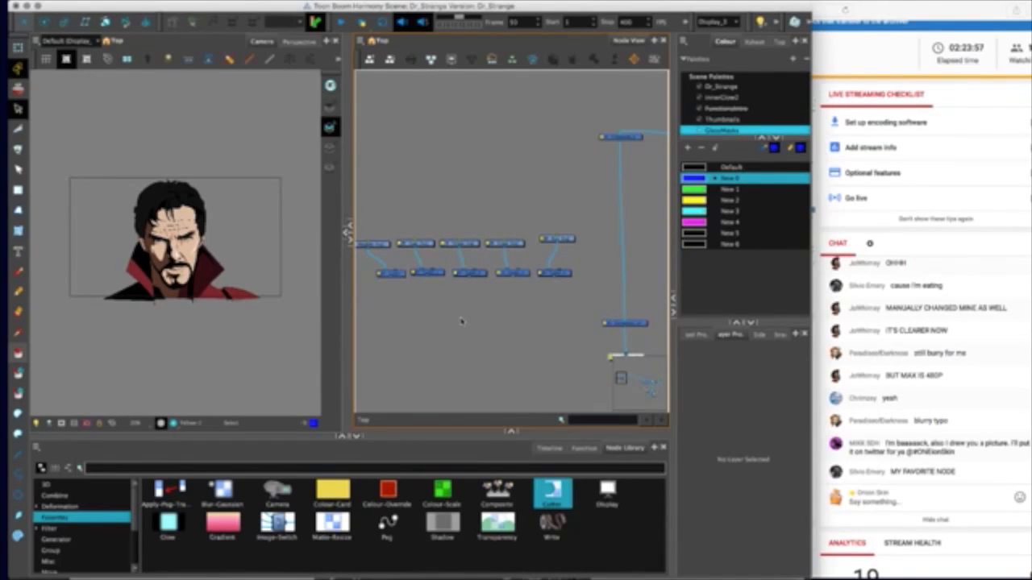
{"action": "left_click_drag", "start_coordinate": [574, 254], "coordinate": [561, 267]}
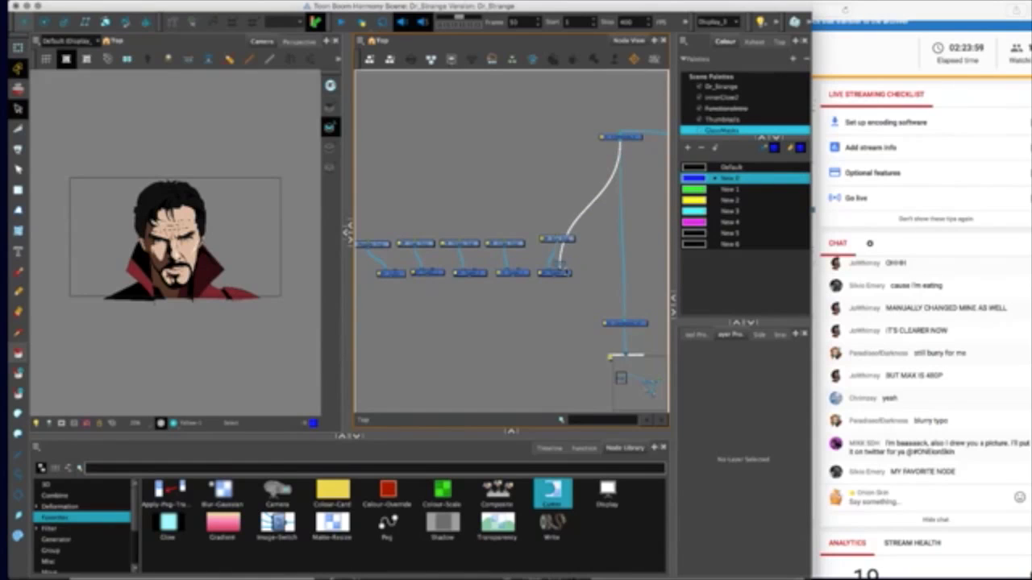
{"action": "left_click_drag", "start_coordinate": [556, 191], "coordinate": [516, 263]}
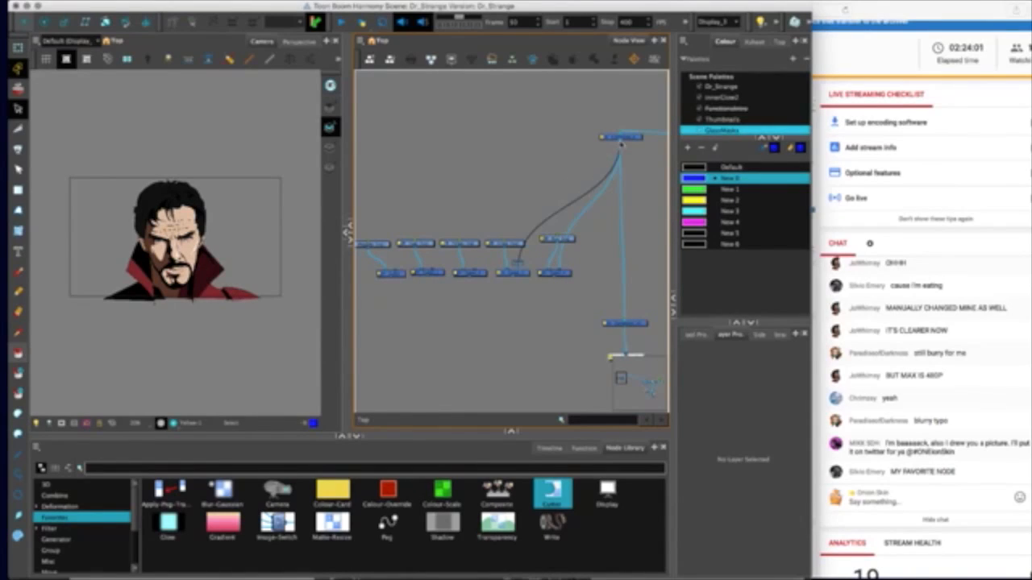
{"action": "left_click_drag", "start_coordinate": [537, 189], "coordinate": [474, 271]}
{"action": "left_click_drag", "start_coordinate": [619, 141], "coordinate": [398, 268]}
{"action": "left_click_drag", "start_coordinate": [625, 320], "coordinate": [628, 208]}
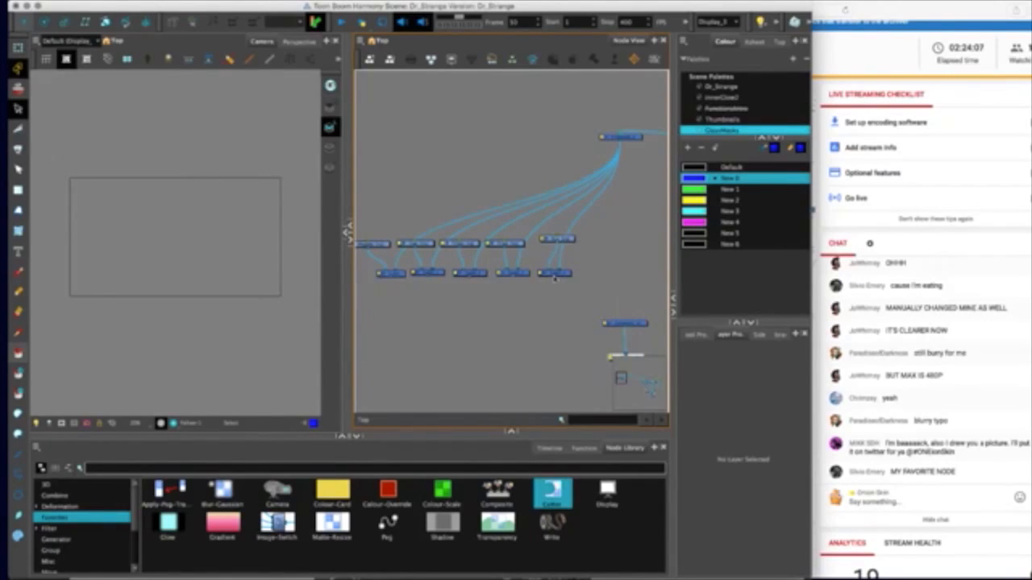
- Connect the outputs of all five cutters to the final composite and enlarge the portrait in the Camera view
{"action": "left_click_drag", "start_coordinate": [599, 309], "coordinate": [624, 316]}
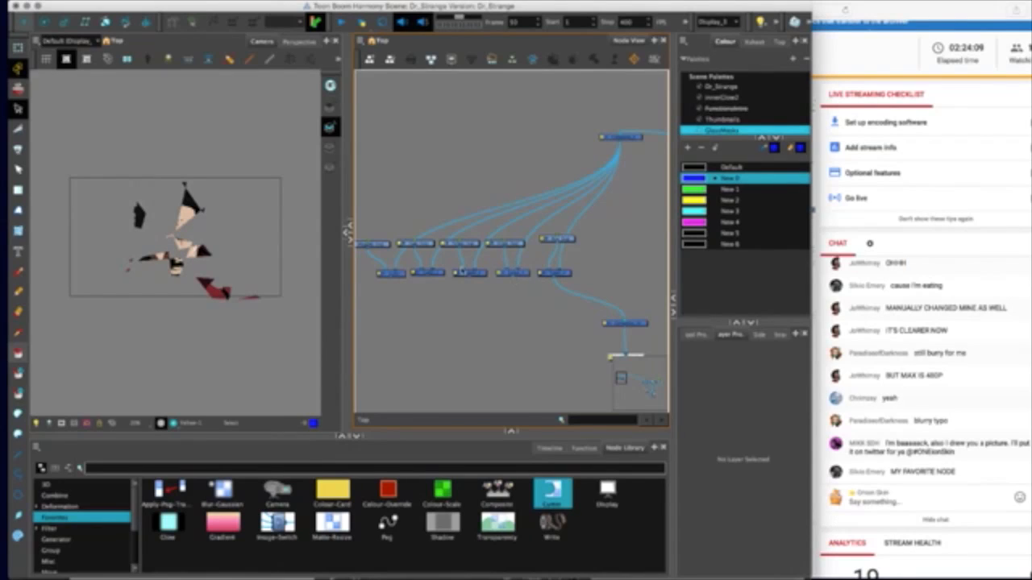
{"action": "key", "text": "2"}
{"action": "key", "text": "2"}
{"action": "key", "text": "2"}
{"action": "key", "text": "2"}
{"action": "key", "text": "space"}
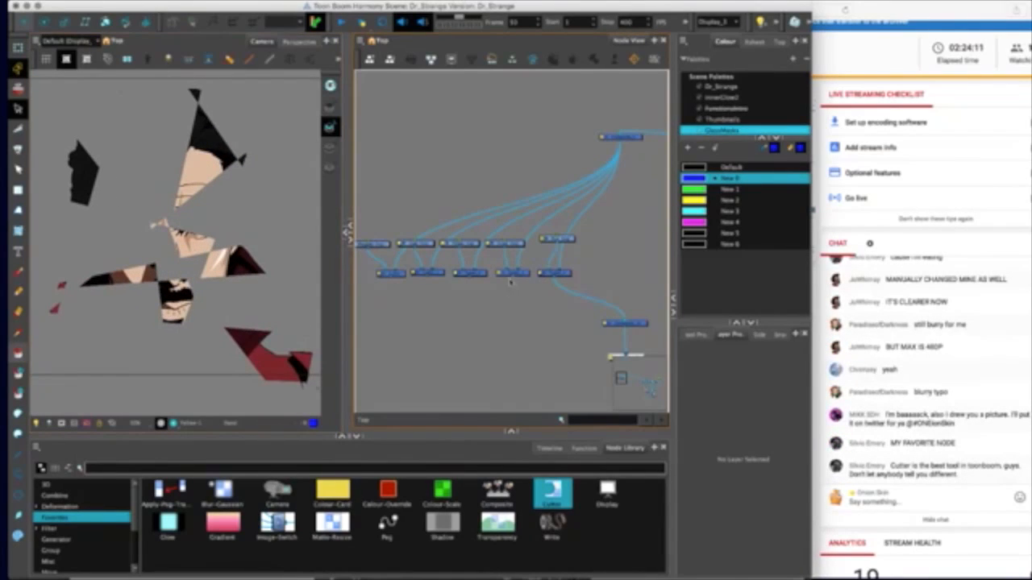
{"action": "left_click_drag", "start_coordinate": [512, 279], "coordinate": [617, 322]}
{"action": "left_click_drag", "start_coordinate": [391, 278], "coordinate": [477, 383]}
{"action": "left_click_drag", "start_coordinate": [413, 398], "coordinate": [498, 362]}
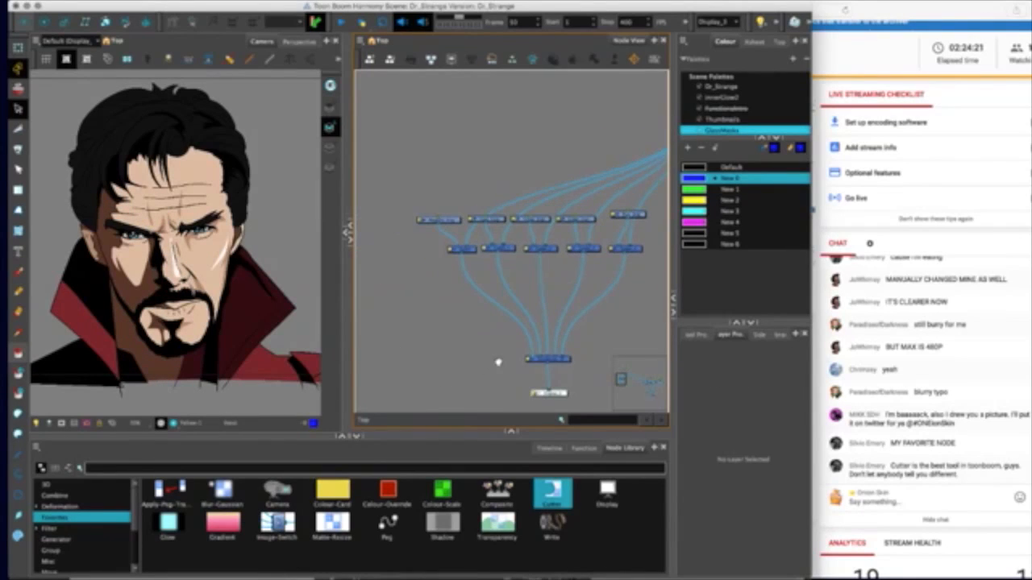
- Add five Apply-Peg-Transformation nodes and start arranging them below the cutters
{"action": "left_click_drag", "start_coordinate": [161, 504], "coordinate": [443, 305]}
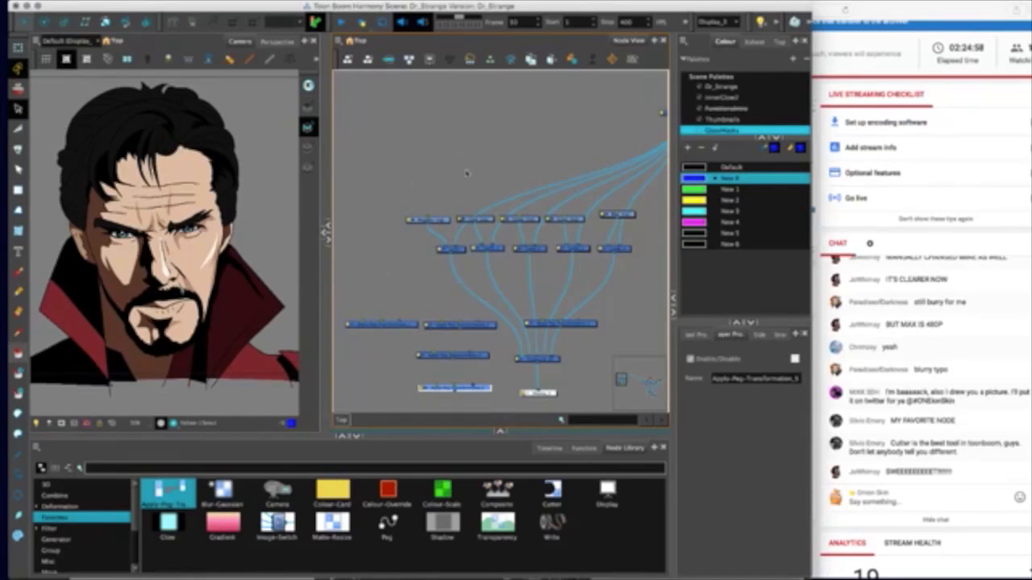
{"action": "left_click_drag", "start_coordinate": [396, 326], "coordinate": [445, 289]}
{"action": "left_click_drag", "start_coordinate": [467, 326], "coordinate": [515, 274]}
{"action": "left_click_drag", "start_coordinate": [562, 184], "coordinate": [429, 279]}
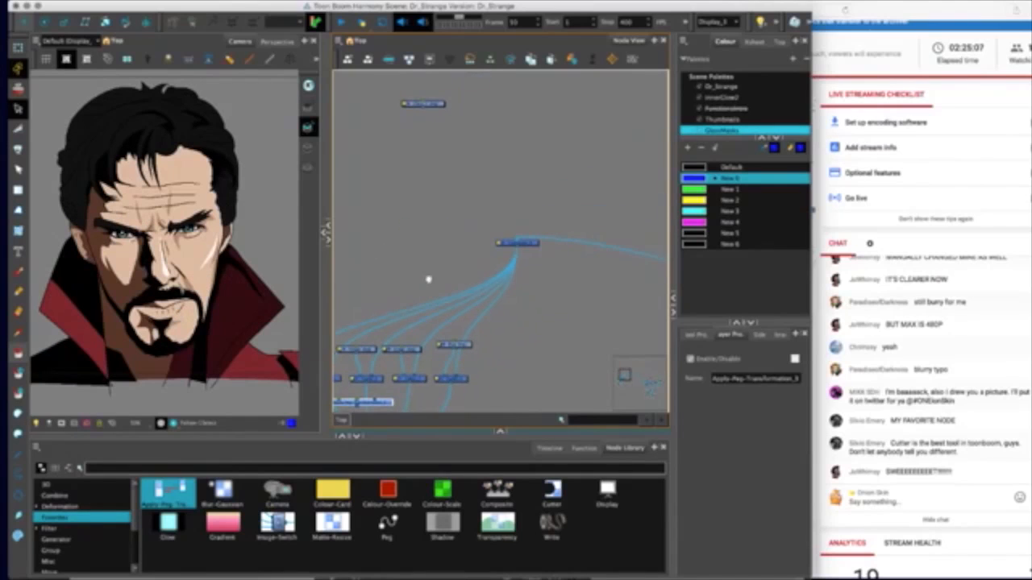
{"action": "left_click_drag", "start_coordinate": [391, 369], "coordinate": [555, 187]}
- Insert one Apply-Peg-Transformation node between each cutter and the final composite
{"action": "key", "text": "1"}
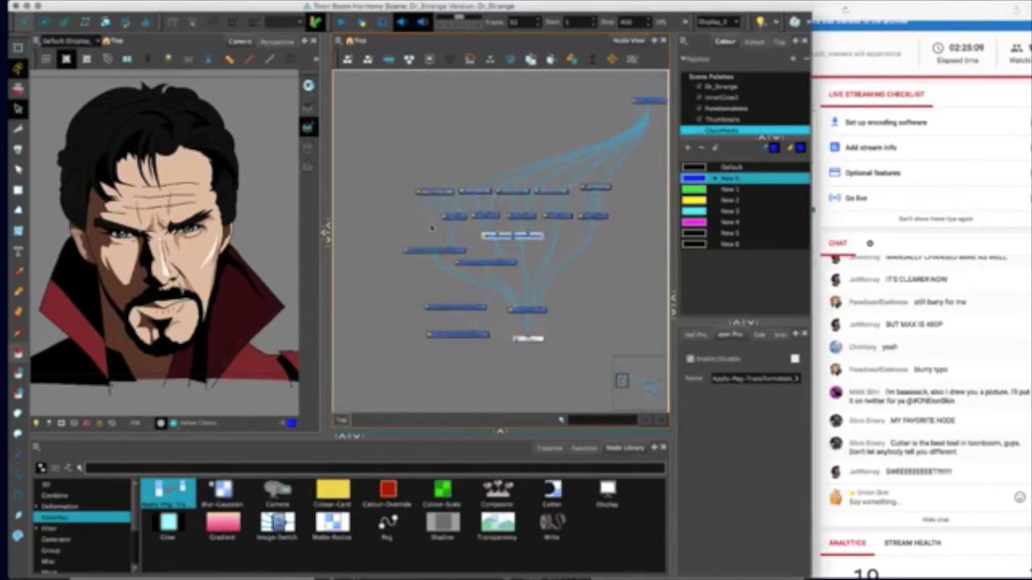
{"action": "key", "text": "2"}
{"action": "key", "text": "2"}
{"action": "left_click_drag", "start_coordinate": [411, 251], "coordinate": [385, 248]}
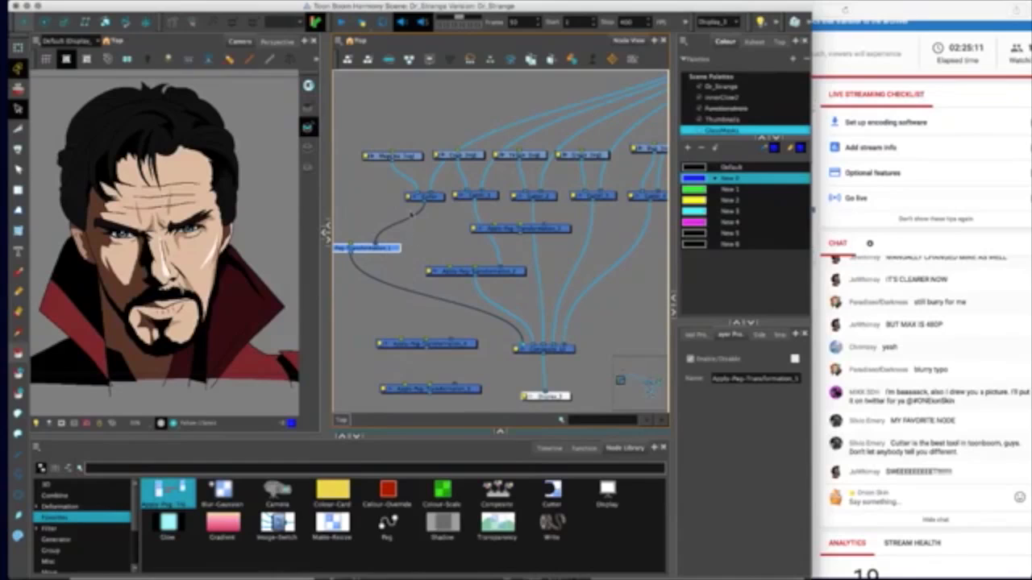
{"action": "left_click_drag", "start_coordinate": [503, 273], "coordinate": [483, 275]}
{"action": "left_click_drag", "start_coordinate": [510, 231], "coordinate": [500, 237]}
{"action": "left_click_drag", "start_coordinate": [450, 352], "coordinate": [577, 269]}
{"action": "left_click_drag", "start_coordinate": [454, 391], "coordinate": [590, 300]}
- Move the Blue drawing, its cutter and its Apply-Peg-Transformation node away from the other branches
{"action": "key", "text": "1"}
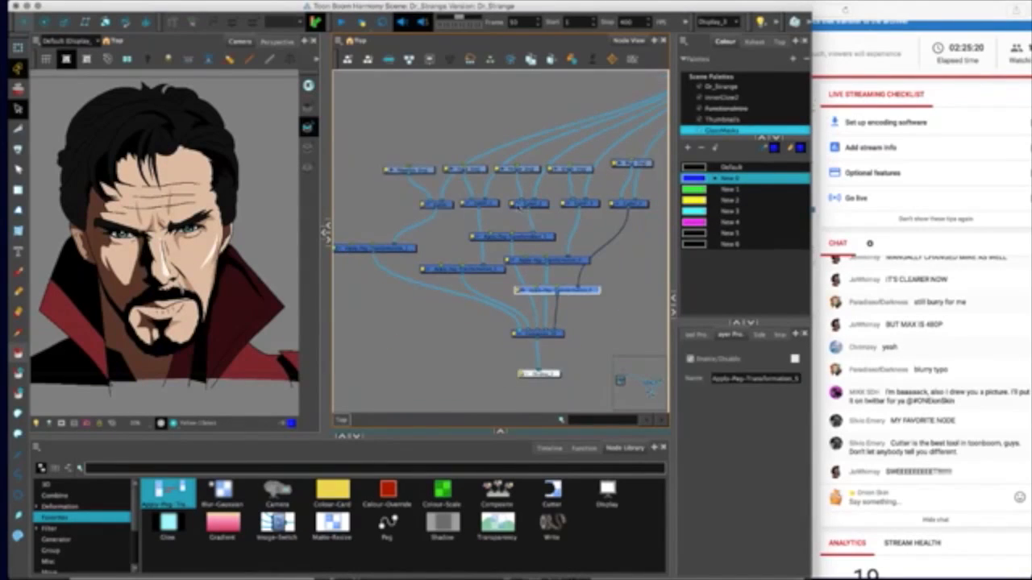
{"action": "key", "text": "1"}
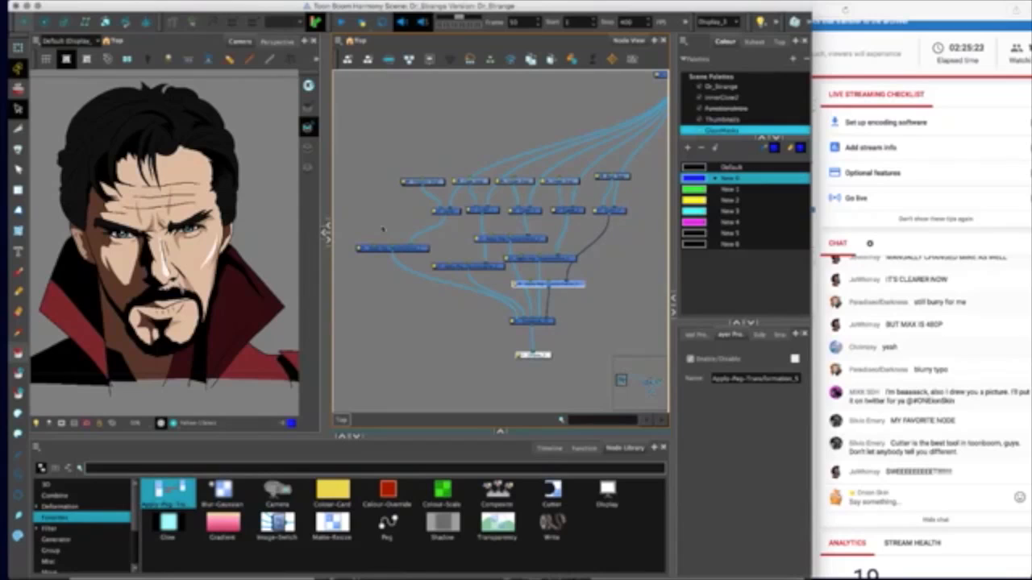
{"action": "left_click_drag", "start_coordinate": [583, 283], "coordinate": [658, 266]}
{"action": "key", "text": "2"}
{"action": "left_click_drag", "start_coordinate": [496, 257], "coordinate": [404, 288]}
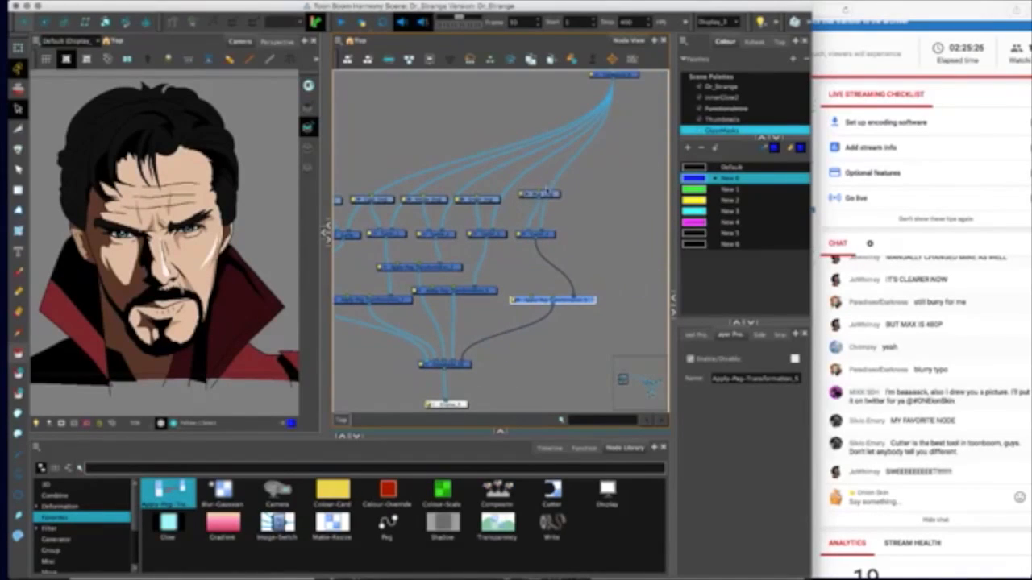
{"action": "left_click", "coordinate": [517, 208]}
{"action": "left_click_drag", "start_coordinate": [552, 239], "coordinate": [594, 279]}
{"action": "scroll", "coordinate": [494, 245], "scroll_direction": "down", "scroll_amount": 1}
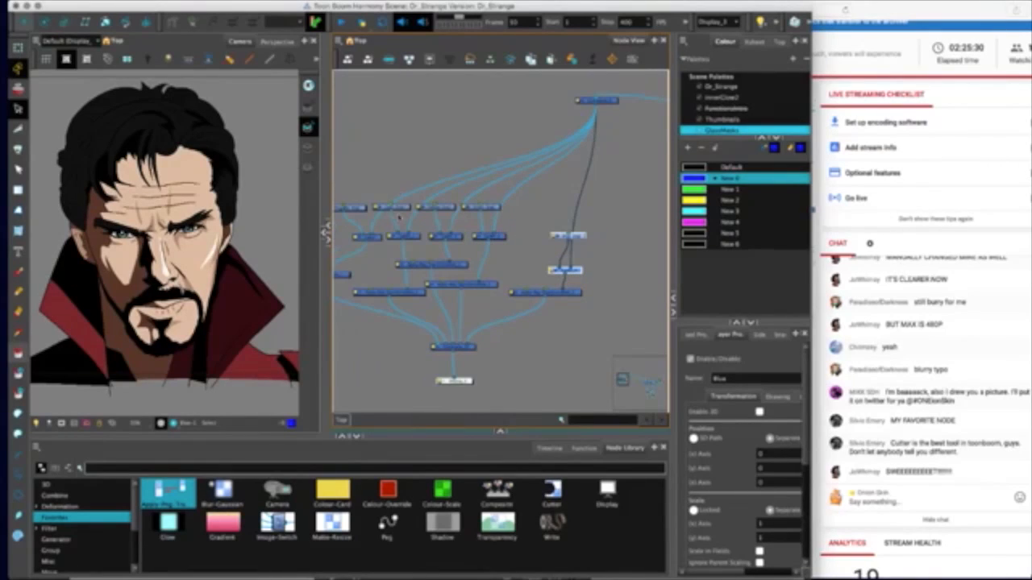
- Move the Magenta drawing, its cutter and its Apply-Peg-Transformation node to the far side of the network
{"action": "left_click_drag", "start_coordinate": [572, 237], "coordinate": [559, 239]}
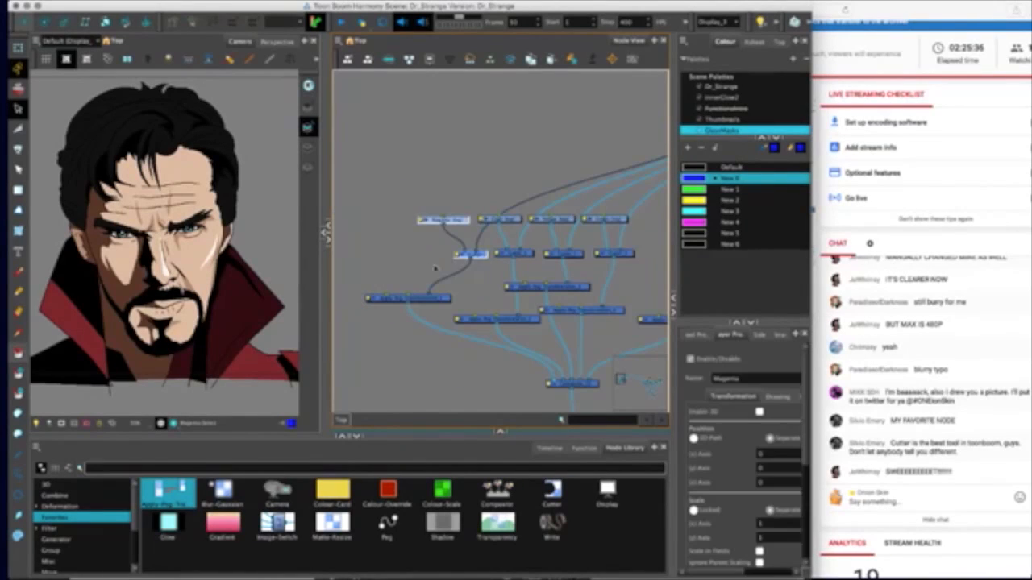
{"action": "left_click_drag", "start_coordinate": [467, 219], "coordinate": [421, 243]}
{"action": "left_click_drag", "start_coordinate": [437, 278], "coordinate": [361, 216]}
{"action": "key", "text": "1"}
{"action": "left_click", "coordinate": [449, 284], "text": "shift"}
{"action": "left_click", "coordinate": [484, 281]}
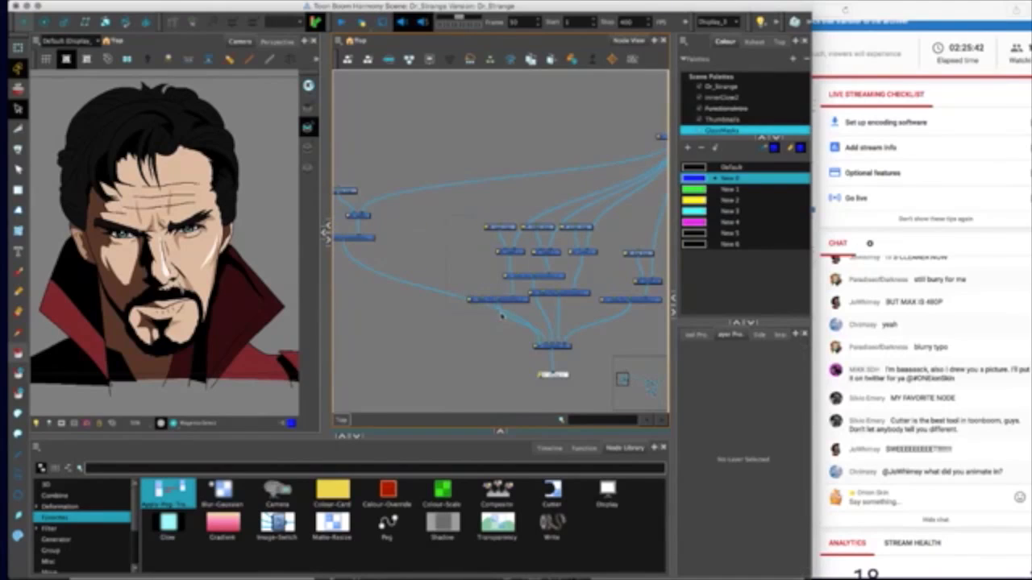
{"action": "left_click_drag", "start_coordinate": [503, 314], "coordinate": [436, 241]}
- Space out the remaining colour branches and connect a separate peg to each Apply-Peg-Transformation node
{"action": "left_click", "coordinate": [505, 231]}
{"action": "left_click_drag", "start_coordinate": [555, 283], "coordinate": [559, 285]}
{"action": "left_click_drag", "start_coordinate": [555, 277], "coordinate": [580, 303]}
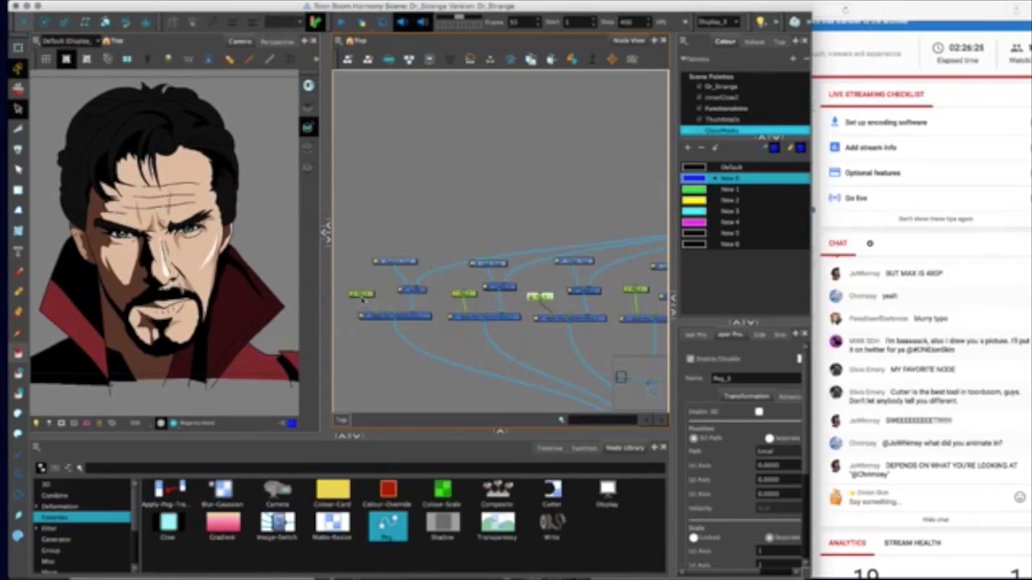
{"action": "left_click", "coordinate": [365, 295]}
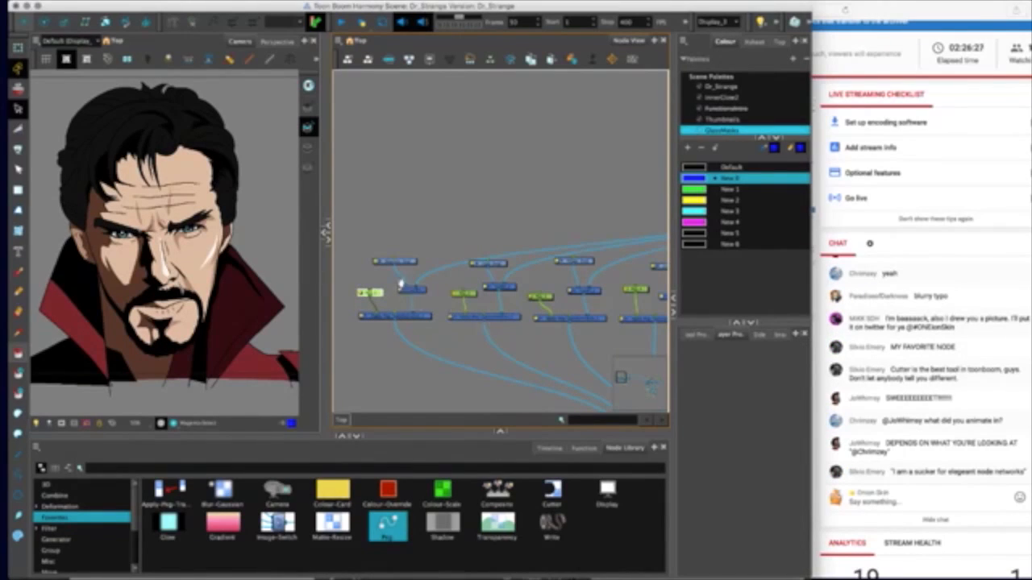
{"action": "left_click", "coordinate": [403, 285]}
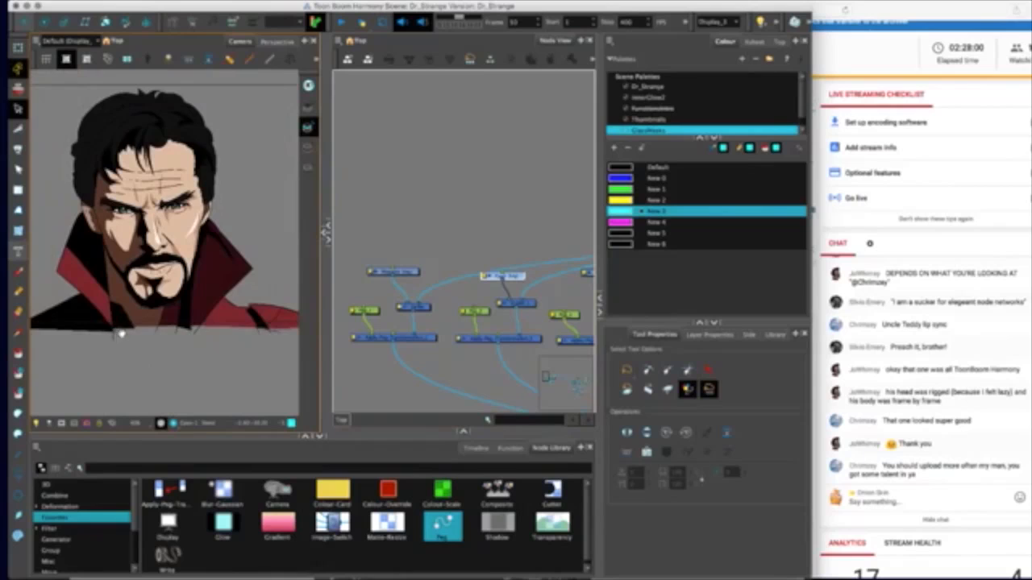
- Detach Peg_2 from its Apply-Peg-Transformation node, place it above the Cyan drawing and connect it to that drawing
{"action": "left_click", "coordinate": [451, 241]}
{"action": "scroll", "coordinate": [471, 266], "scroll_direction": "up", "scroll_amount": 4}
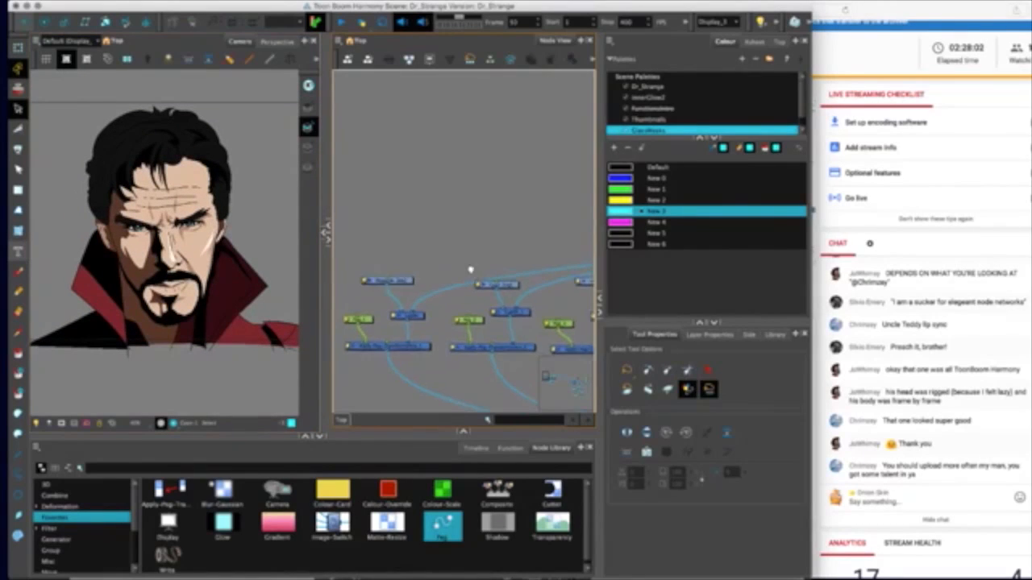
{"action": "left_click_drag", "start_coordinate": [472, 286], "coordinate": [448, 240]}
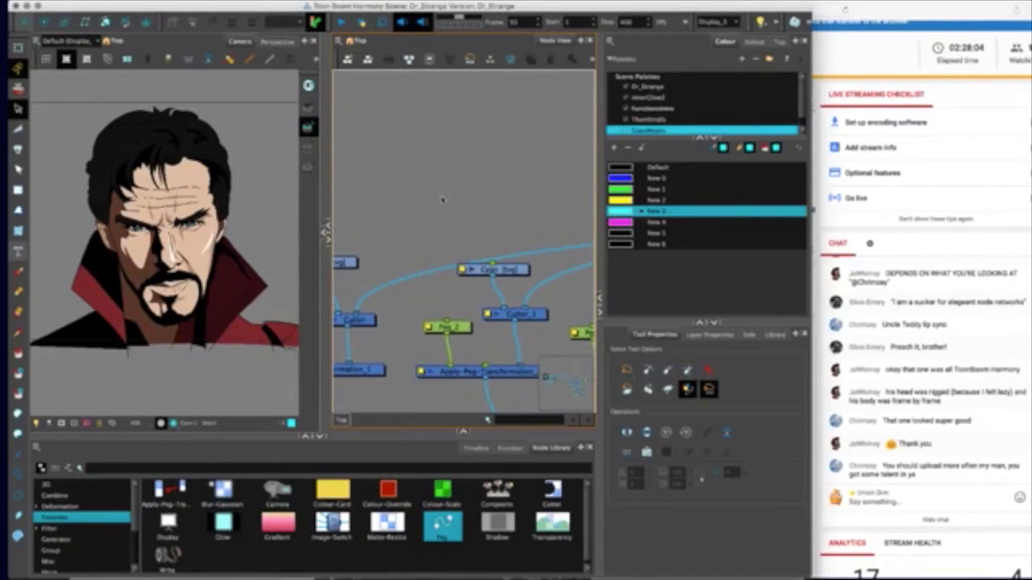
{"action": "key", "text": "super+p"}
{"action": "key", "text": "Delete"}
{"action": "left_click_drag", "start_coordinate": [458, 327], "coordinate": [443, 176]}
{"action": "left_click_drag", "start_coordinate": [455, 367], "coordinate": [489, 252]}
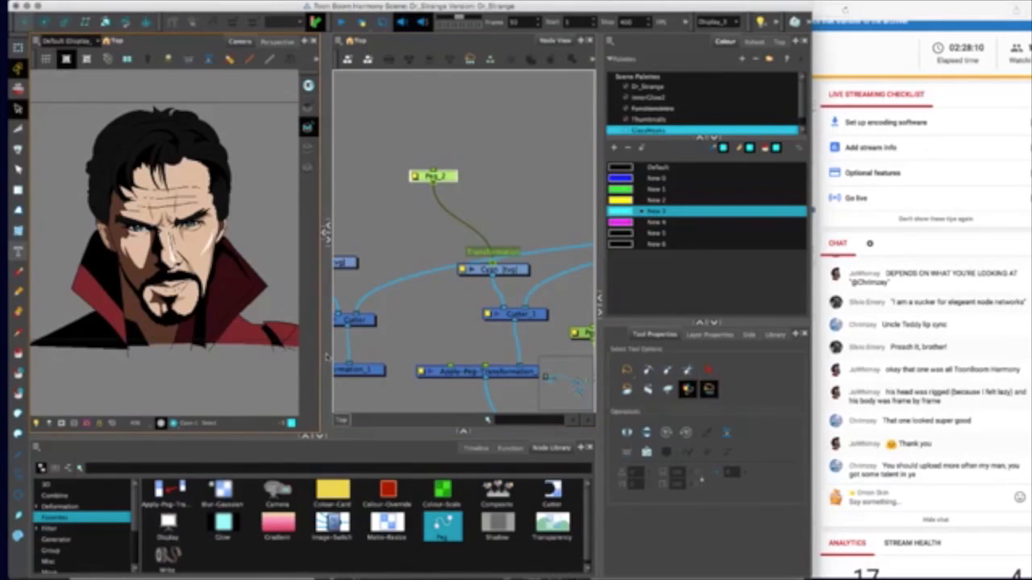
- Try shifting the Cyan drawing slightly over the portrait with the Translate tool through Peg_2
{"action": "key", "text": "shift+t"}
{"action": "left_click_drag", "start_coordinate": [326, 233], "coordinate": [384, 232]}
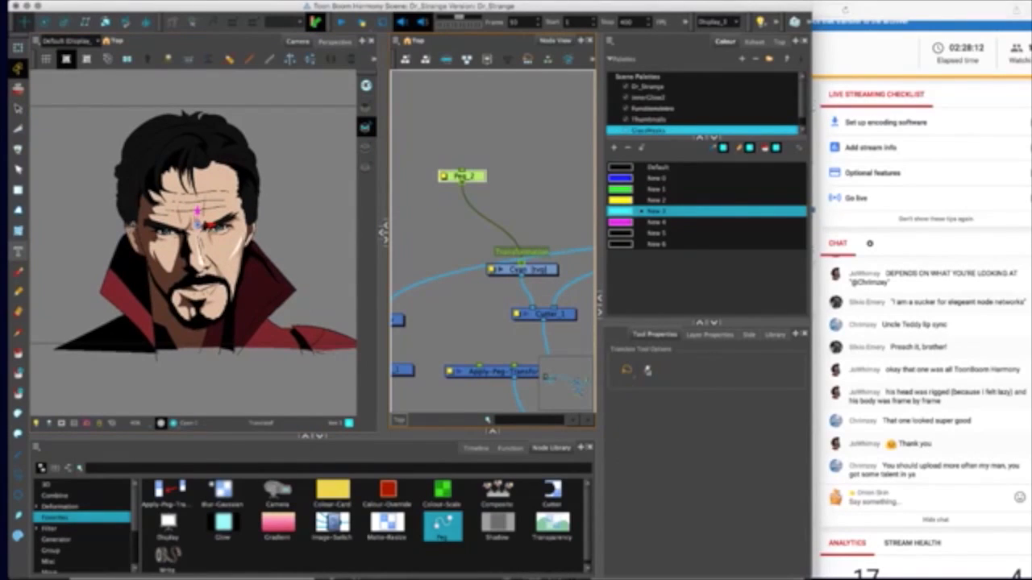
{"action": "key", "text": "2"}
{"action": "key", "text": "2"}
{"action": "key", "text": "2"}
{"action": "key", "text": "2"}
{"action": "key", "text": "2"}
{"action": "key", "text": "2"}
{"action": "key", "text": "2"}
{"action": "key", "text": "2"}
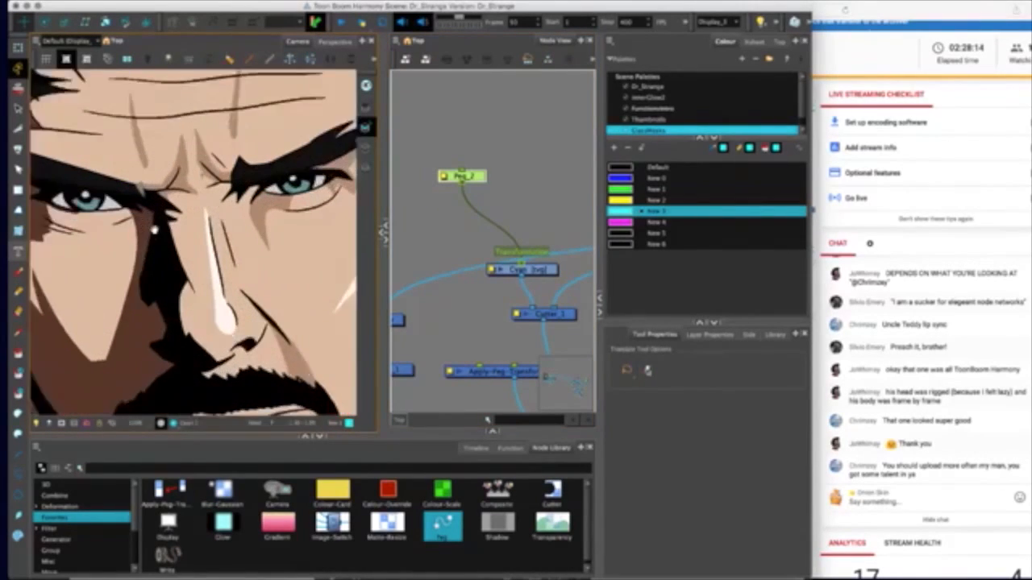
{"action": "key", "text": "1"}
{"action": "key", "text": "1"}
{"action": "key", "text": "1"}
{"action": "key", "text": "1"}
{"action": "key", "text": "1"}
{"action": "key", "text": "1"}
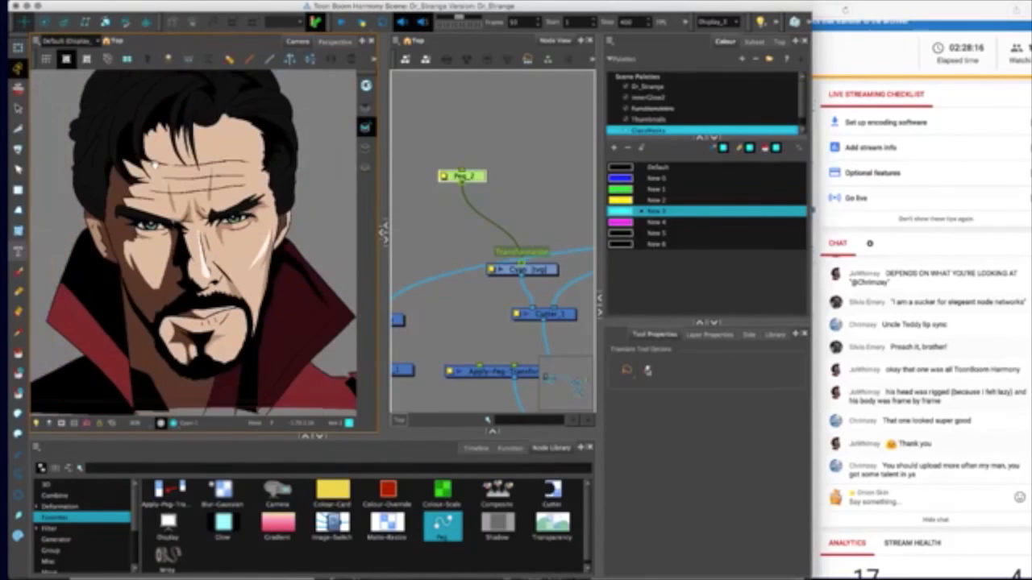
{"action": "key", "text": "1"}
{"action": "key", "text": "2"}
{"action": "left_click_drag", "start_coordinate": [471, 177], "coordinate": [480, 181]}
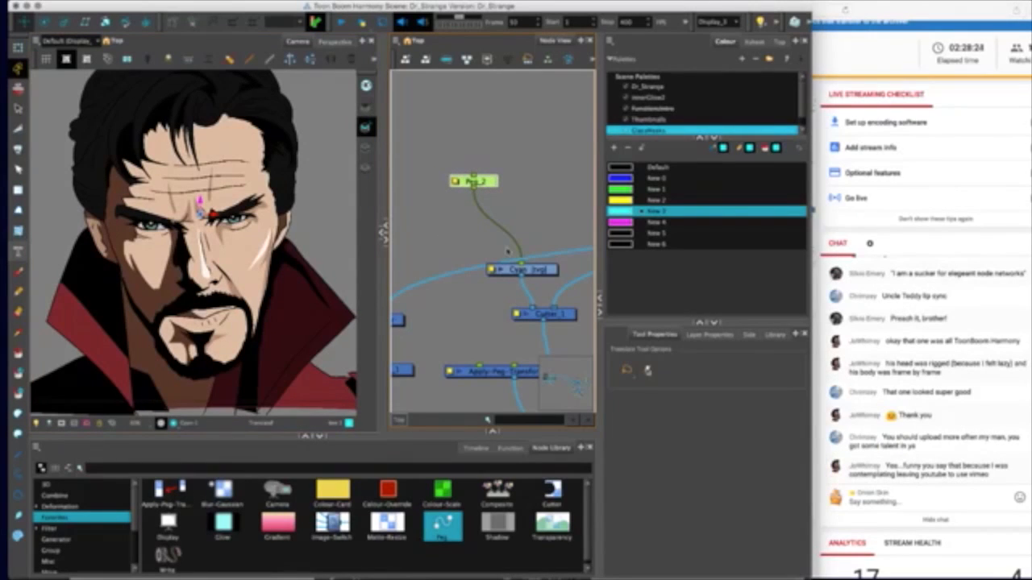
{"action": "mouse_move", "coordinate": [200, 208]}
{"action": "left_mouse_down"}
{"action": "mouse_move", "coordinate": [215, 218]}
{"action": "mouse_move", "coordinate": [197, 171]}
{"action": "mouse_move", "coordinate": [184, 235]}
{"action": "mouse_move", "coordinate": [320, 195]}
{"action": "mouse_move", "coordinate": [234, 105]}
{"action": "mouse_move", "coordinate": [198, 249]}
{"action": "mouse_move", "coordinate": [230, 258]}
{"action": "mouse_move", "coordinate": [198, 194]}
{"action": "mouse_move", "coordinate": [203, 209]}
{"action": "left_mouse_up"}
- Reconnect Peg_2 from the Cyan drawing to that branch's Apply-Peg-Transformation node and test moving the shards
{"action": "left_click_drag", "start_coordinate": [521, 265], "coordinate": [467, 360]}
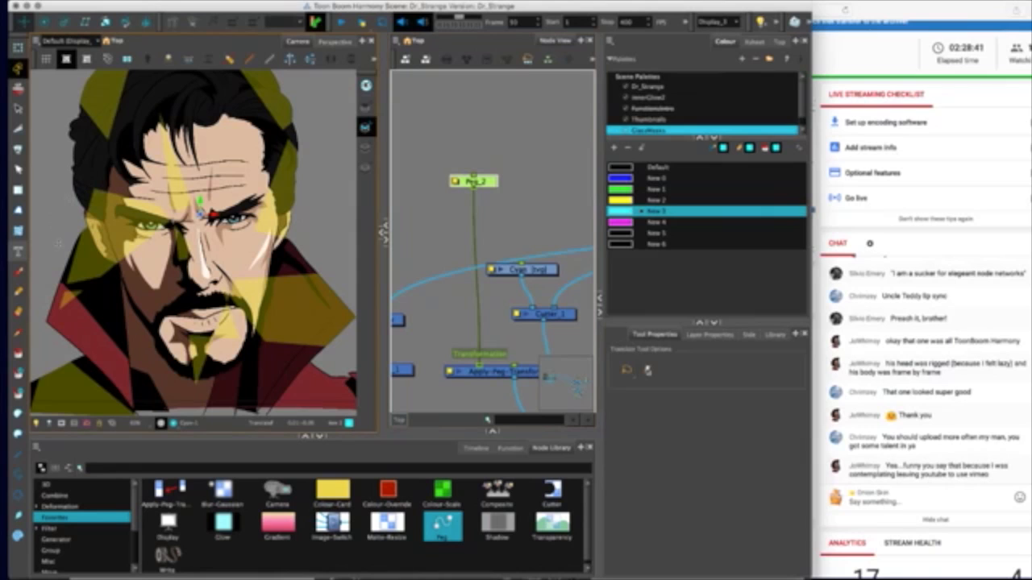
{"action": "left_click_drag", "start_coordinate": [109, 215], "coordinate": [156, 240]}
{"action": "left_click_drag", "start_coordinate": [246, 239], "coordinate": [196, 206]}
{"action": "key", "text": "1"}
{"action": "key", "text": "1"}
{"action": "key", "text": "1"}
{"action": "key", "text": "1"}
{"action": "key", "text": "2"}
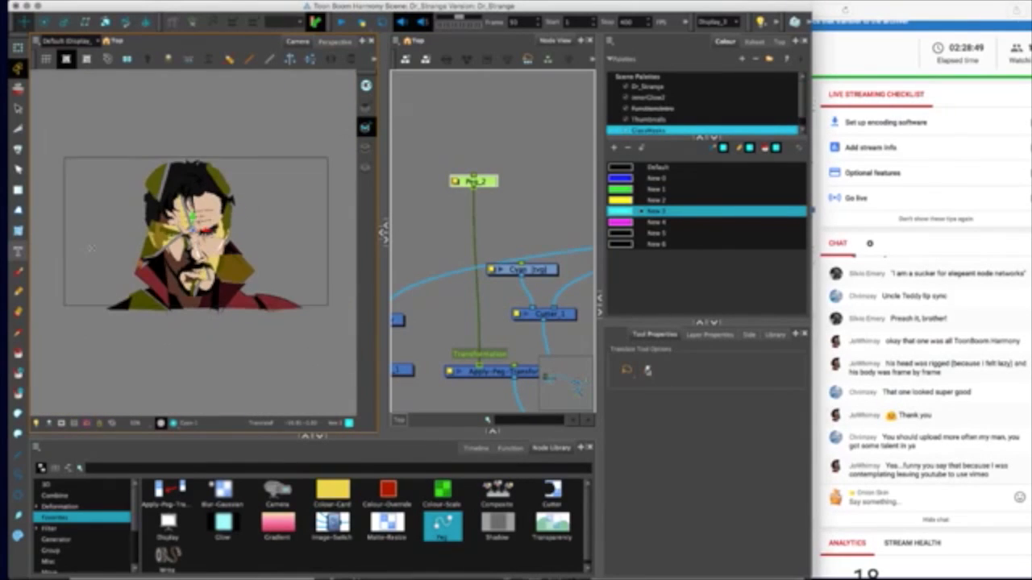
{"action": "key", "text": "2"}
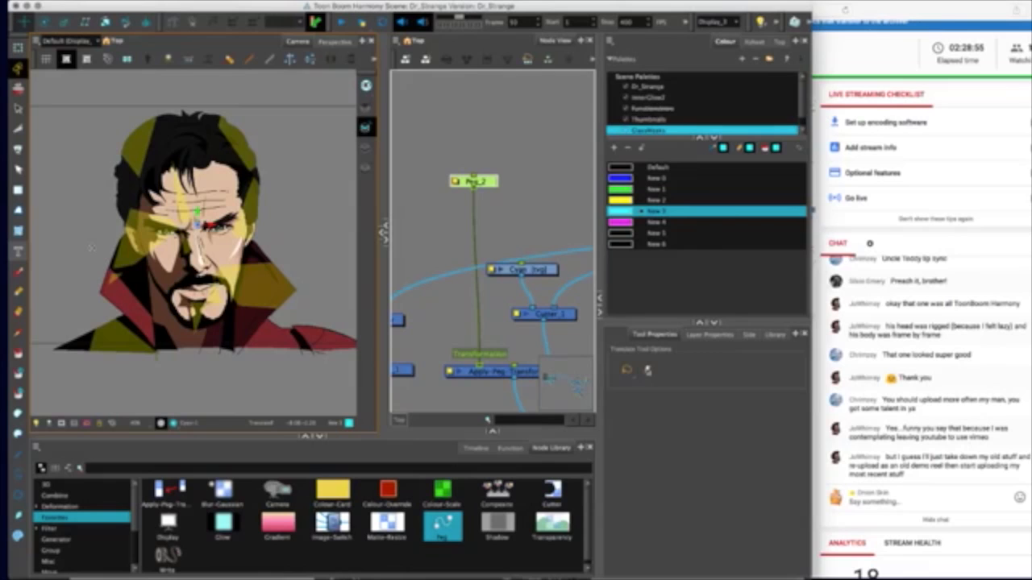
- Try moving the Cyan shards up and away from the face with Peg_2, and undo the move
{"action": "key", "text": "1"}
{"action": "key", "text": "1"}
{"action": "key", "text": "1"}
{"action": "key", "text": "1"}
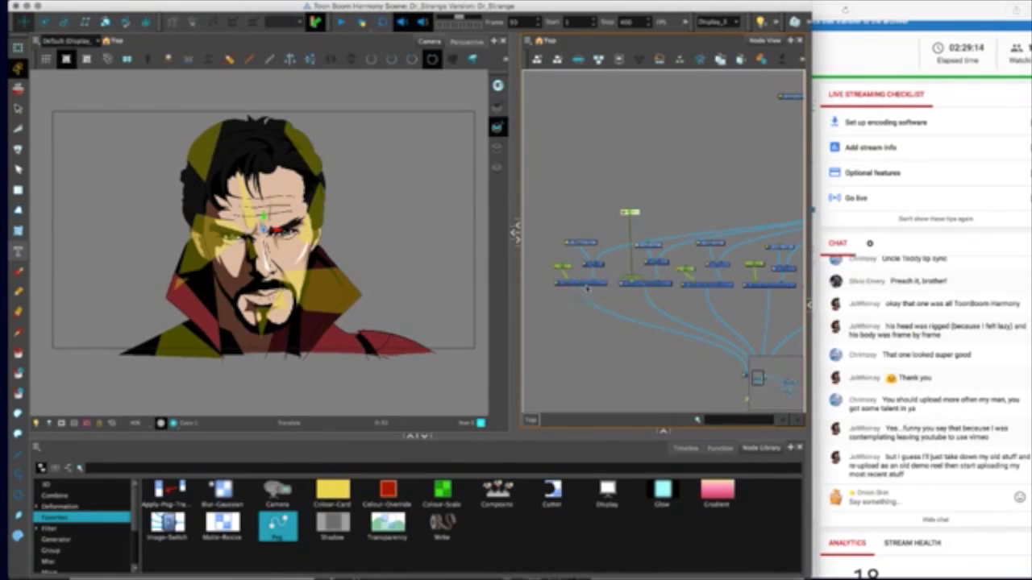
{"action": "key", "text": "2"}
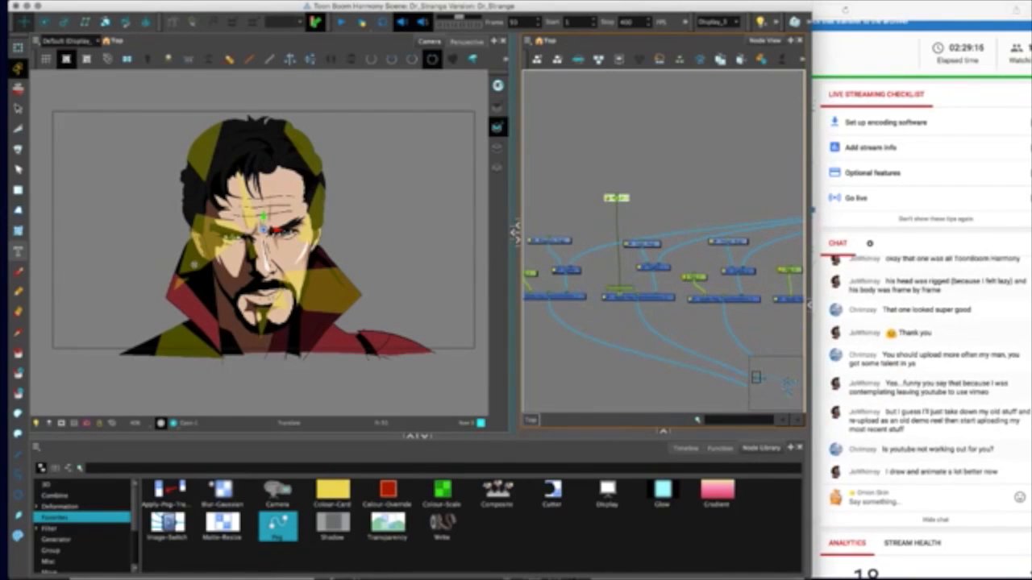
{"action": "left_click_drag", "start_coordinate": [189, 278], "coordinate": [152, 239]}
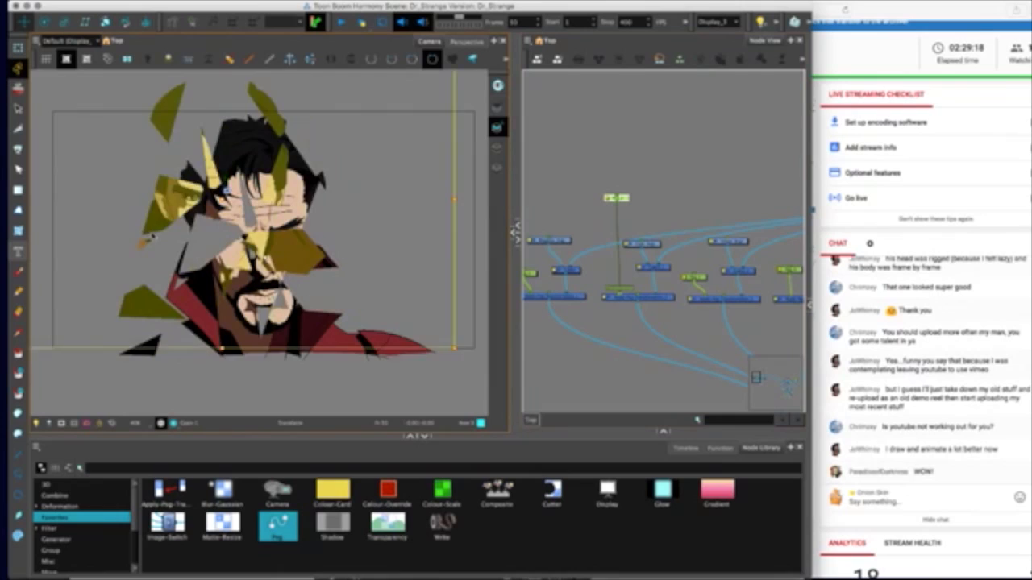
{"action": "key", "text": "ctrl+z"}
{"action": "key", "text": "2"}
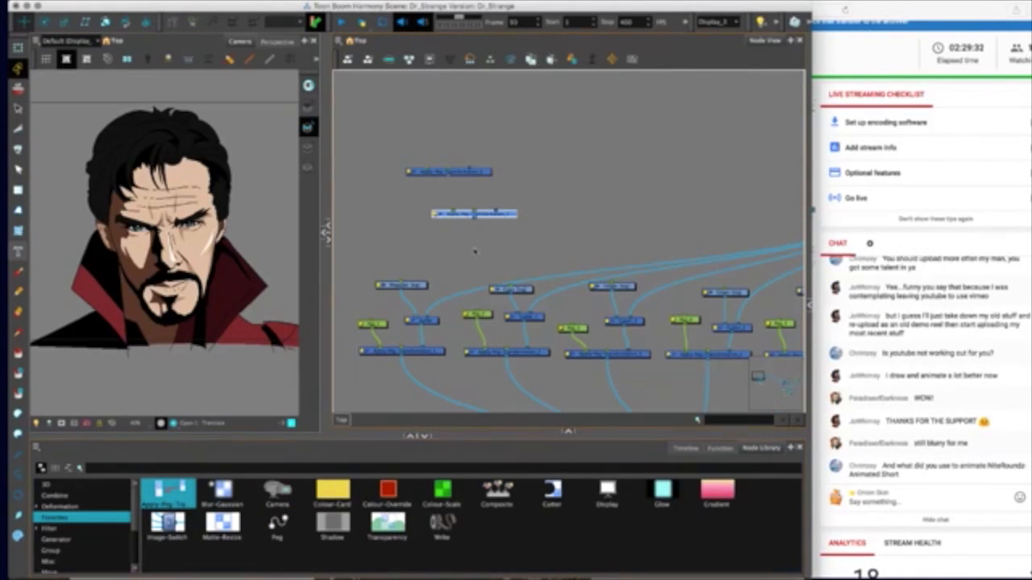
- Add further Apply-Peg-Transformation nodes and insert one between the portrait artwork and each colour's cutter
{"action": "left_click", "coordinate": [168, 493]}
{"action": "left_click_drag", "start_coordinate": [180, 510], "coordinate": [597, 172]}
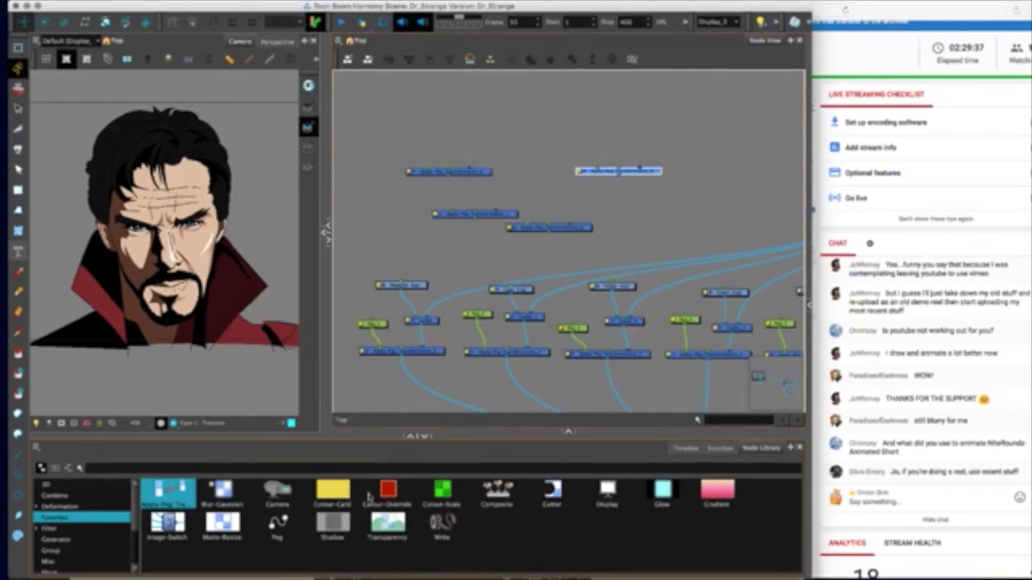
{"action": "left_click_drag", "start_coordinate": [180, 490], "coordinate": [645, 213]}
{"action": "left_click_drag", "start_coordinate": [448, 171], "coordinate": [443, 252]}
{"action": "left_click_drag", "start_coordinate": [486, 215], "coordinate": [568, 263]}
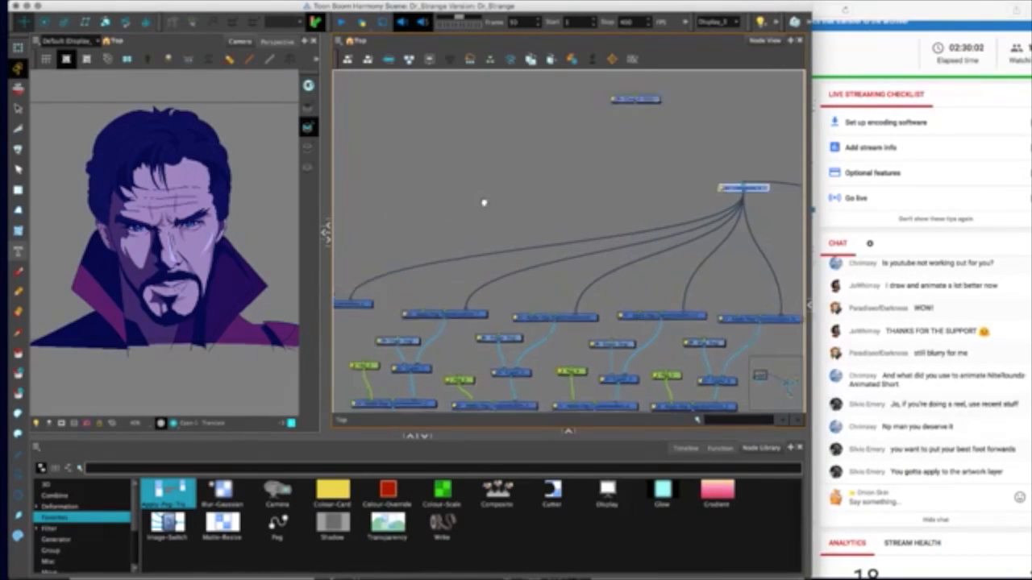
- Move the pegs above the new Apply-Peg-Transformation nodes and reconnect each one from its lower node to its upper node
{"action": "left_click_drag", "start_coordinate": [484, 202], "coordinate": [574, 189]}
{"action": "left_click_drag", "start_coordinate": [344, 379], "coordinate": [427, 279]}
{"action": "left_click_drag", "start_coordinate": [378, 354], "coordinate": [401, 243]}
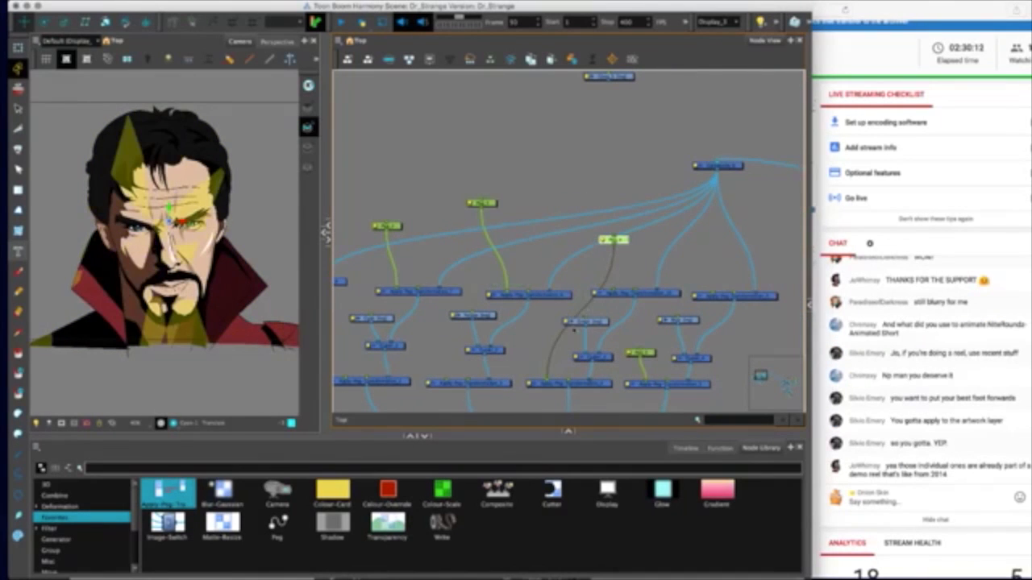
{"action": "left_click_drag", "start_coordinate": [548, 381], "coordinate": [611, 292]}
{"action": "left_click_drag", "start_coordinate": [647, 355], "coordinate": [712, 254]}
{"action": "left_click_drag", "start_coordinate": [648, 379], "coordinate": [708, 295]}
{"action": "left_click_drag", "start_coordinate": [410, 345], "coordinate": [587, 368]}
{"action": "left_click_drag", "start_coordinate": [542, 242], "coordinate": [587, 263]}
- Nudge the shards of each colour slightly out of alignment through their pegs and inspect the fractured face up close
{"action": "key", "text": "space"}
{"action": "key", "text": "2"}
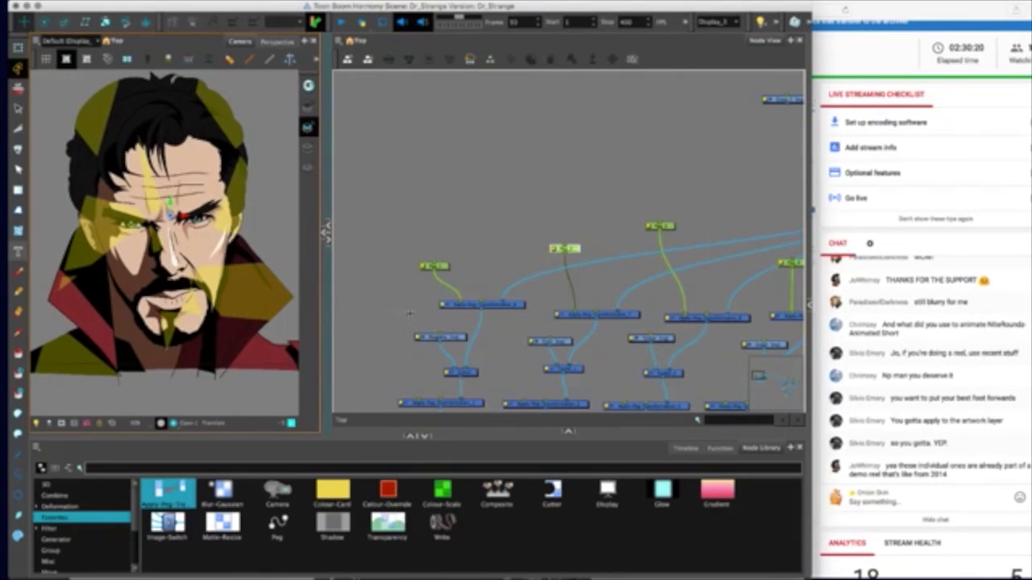
{"action": "left_click_drag", "start_coordinate": [327, 315], "coordinate": [491, 314]}
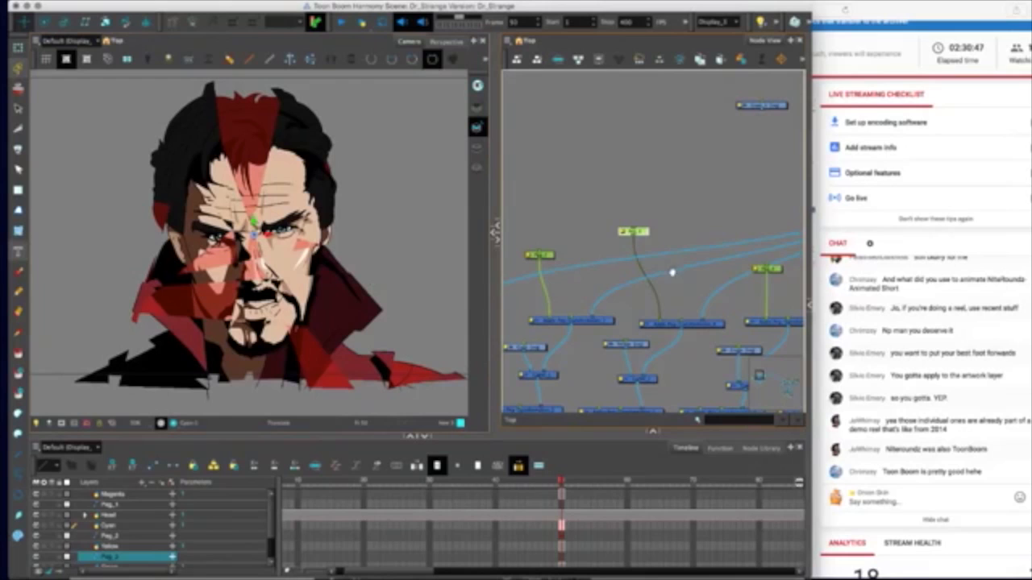
{"action": "left_click_drag", "start_coordinate": [663, 274], "coordinate": [532, 279]}
{"action": "left_click", "coordinate": [636, 275]}
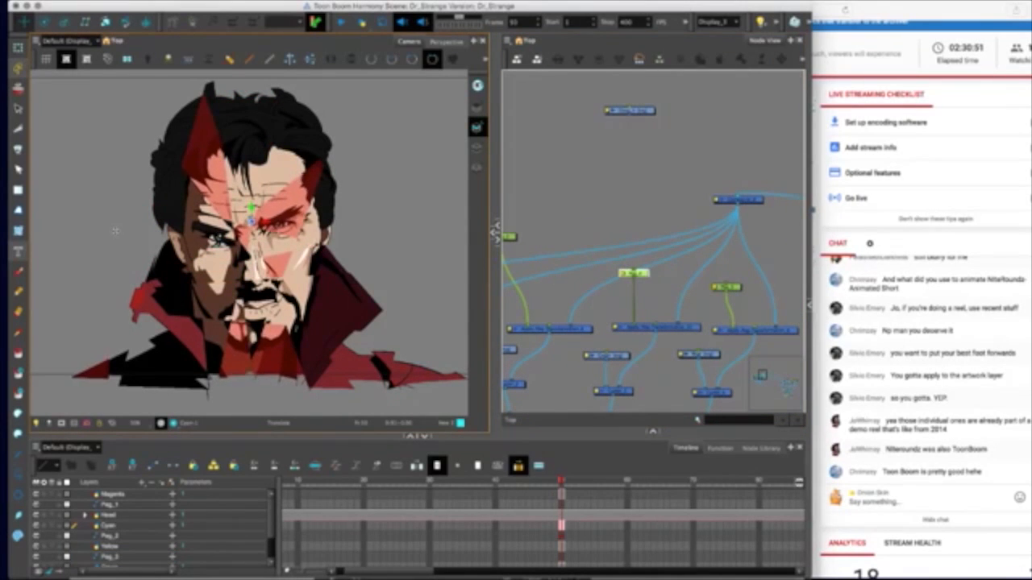
{"action": "left_click", "coordinate": [726, 287]}
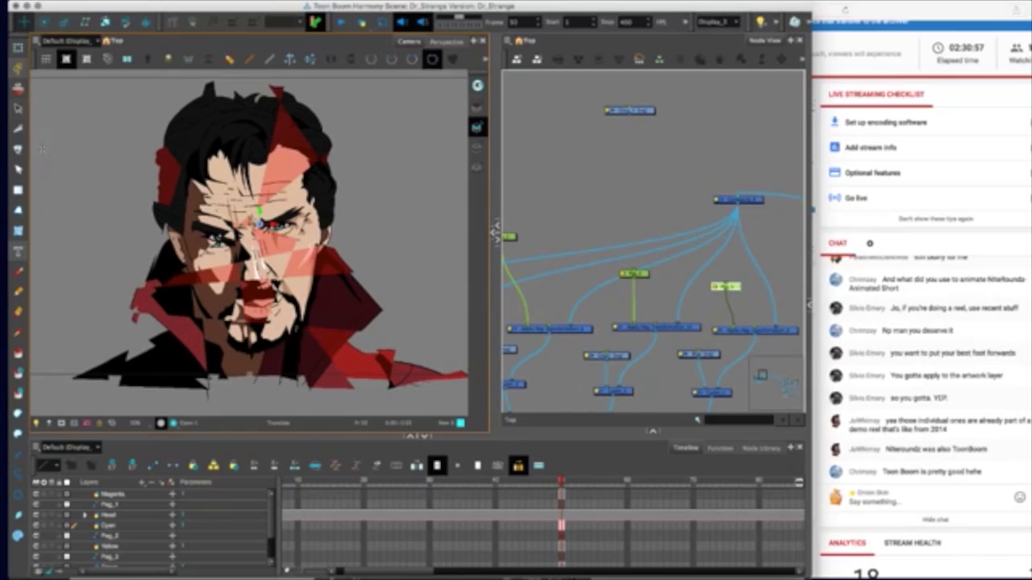
{"action": "left_click", "coordinate": [18, 109]}
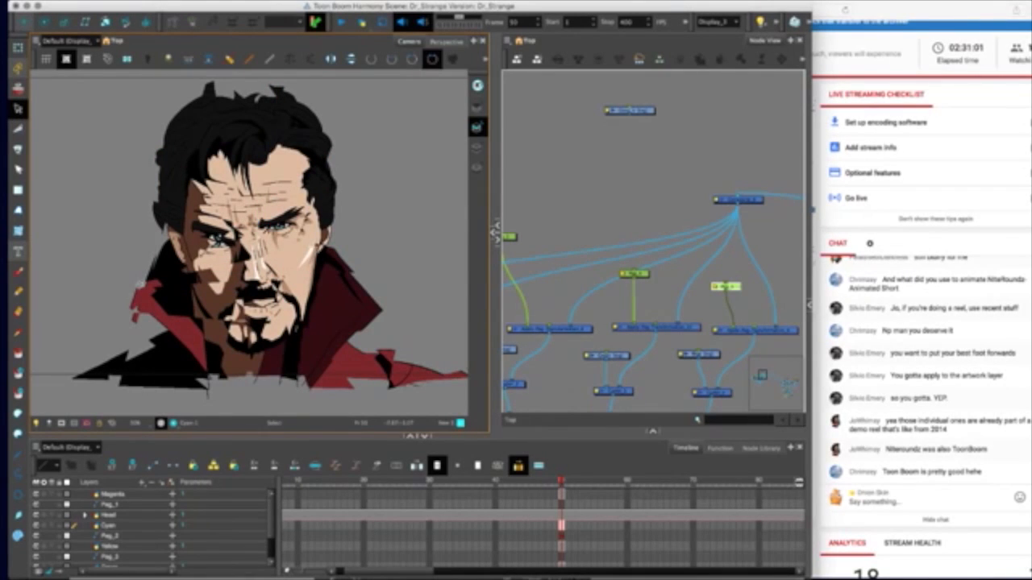
{"action": "key", "text": "2"}
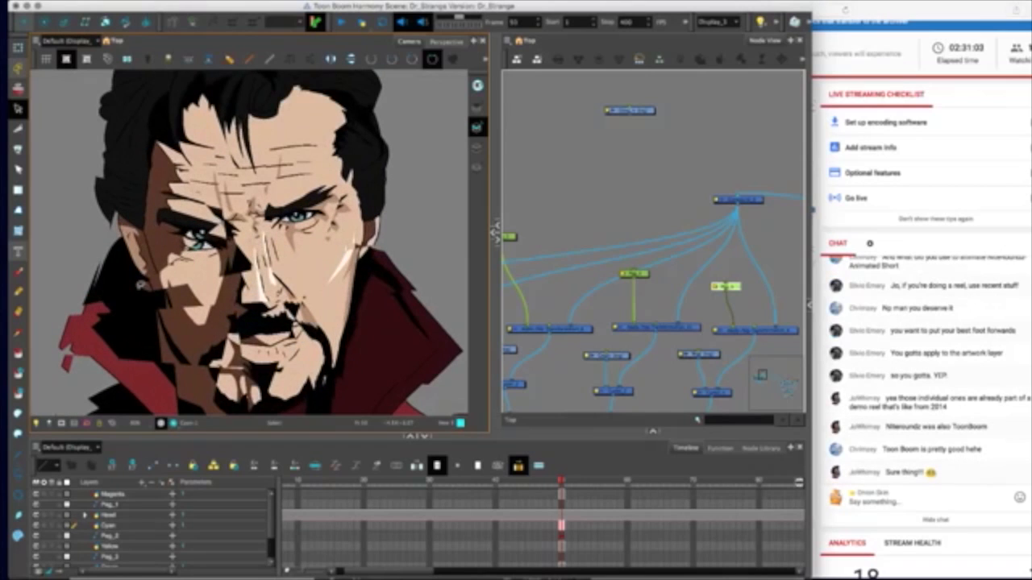